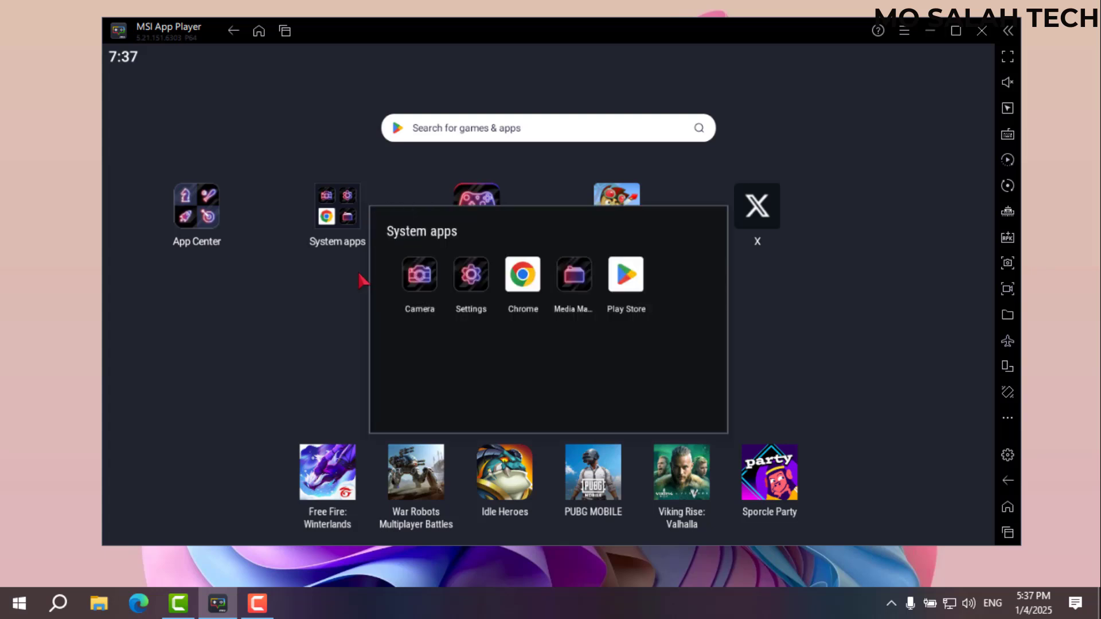
Close the System apps folder and race the buggy game in fullscreen, firing boost with Up.
{"action": "left_click", "coordinate": [814, 307]}
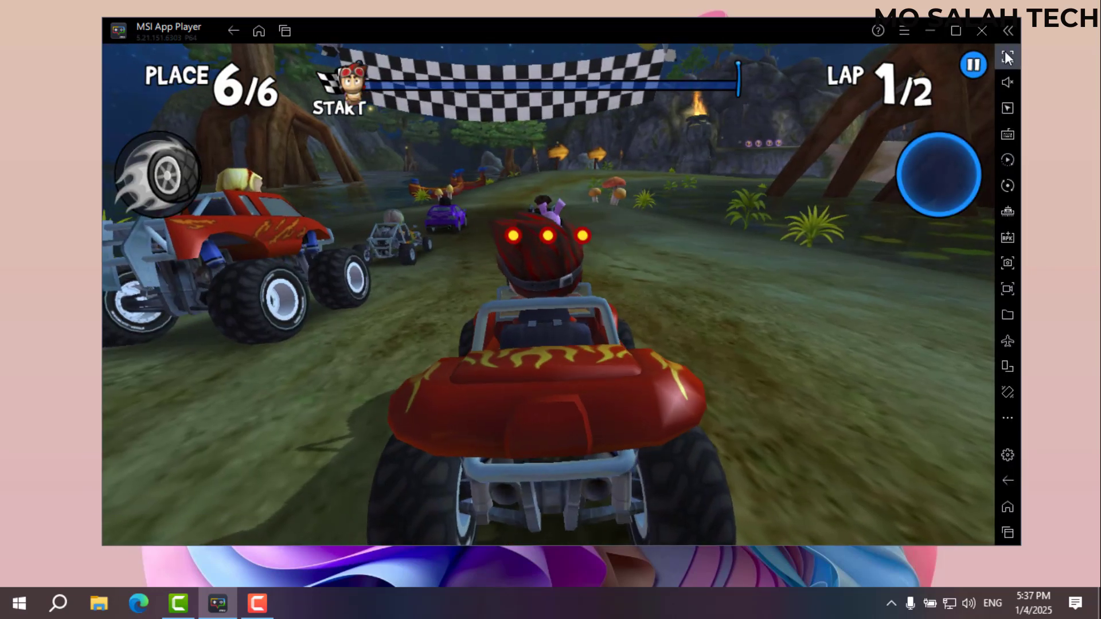
{"action": "left_click", "coordinate": [1007, 57]}
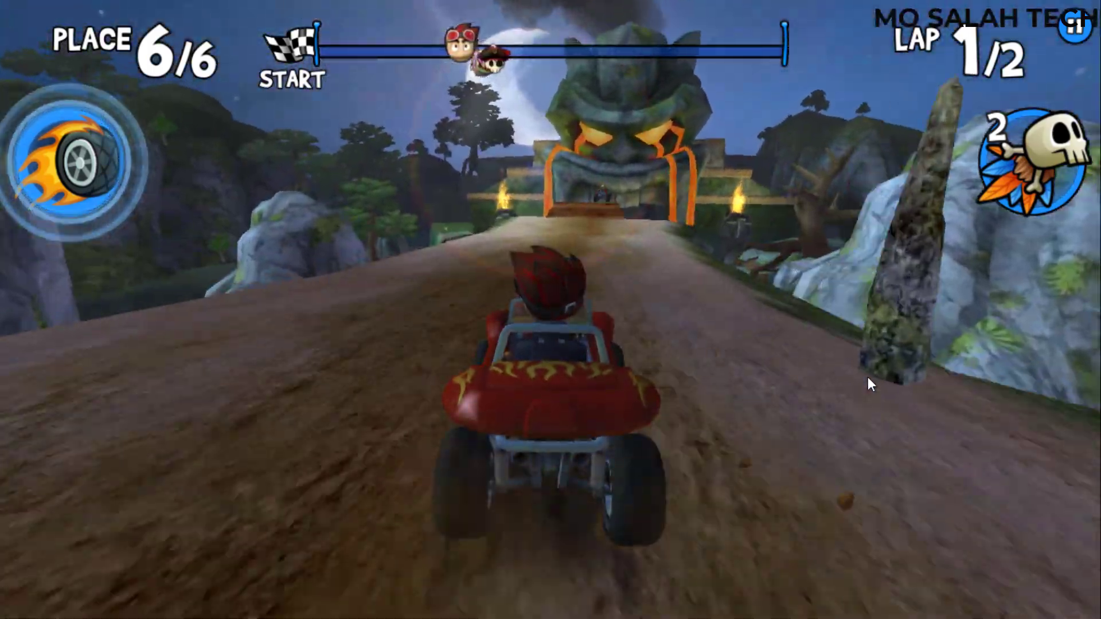
{"action": "key", "text": "Up"}
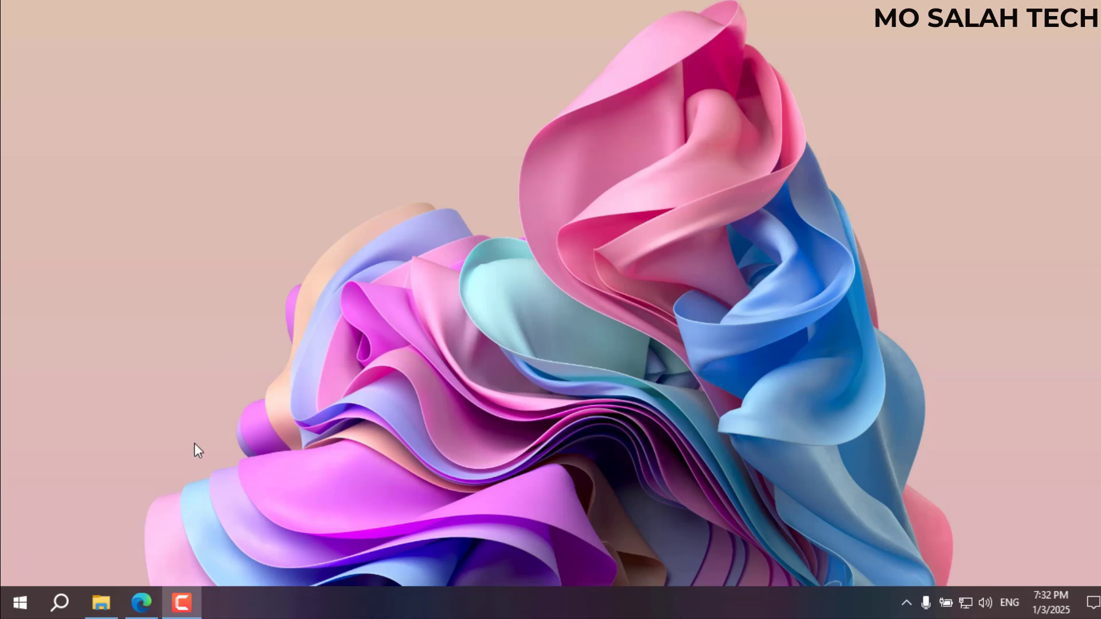
Search the web for 'MSI App Player' and download MSI-APP-Player.zip from the official MSI page.
{"action": "left_click", "coordinate": [141, 602]}
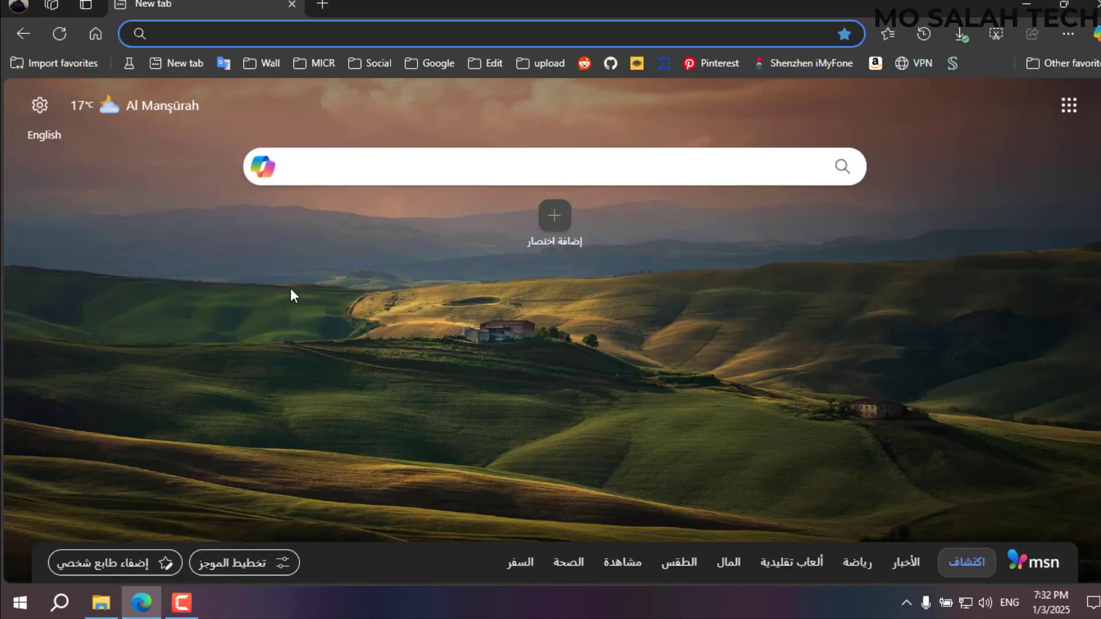
{"action": "type", "text": "MSI App Player"}
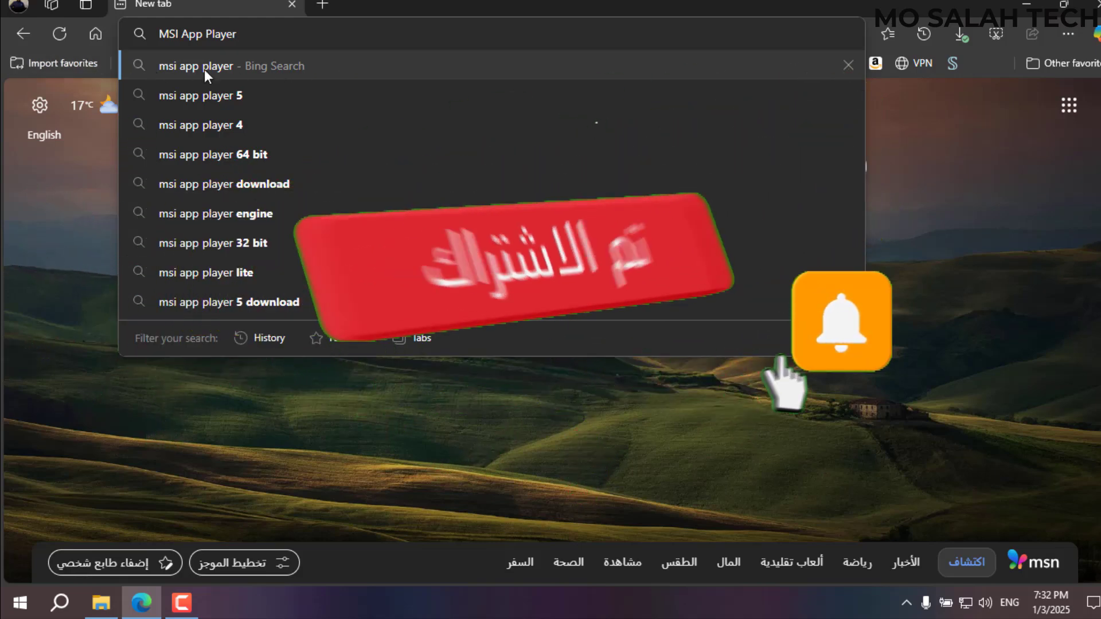
{"action": "left_click", "coordinate": [191, 67]}
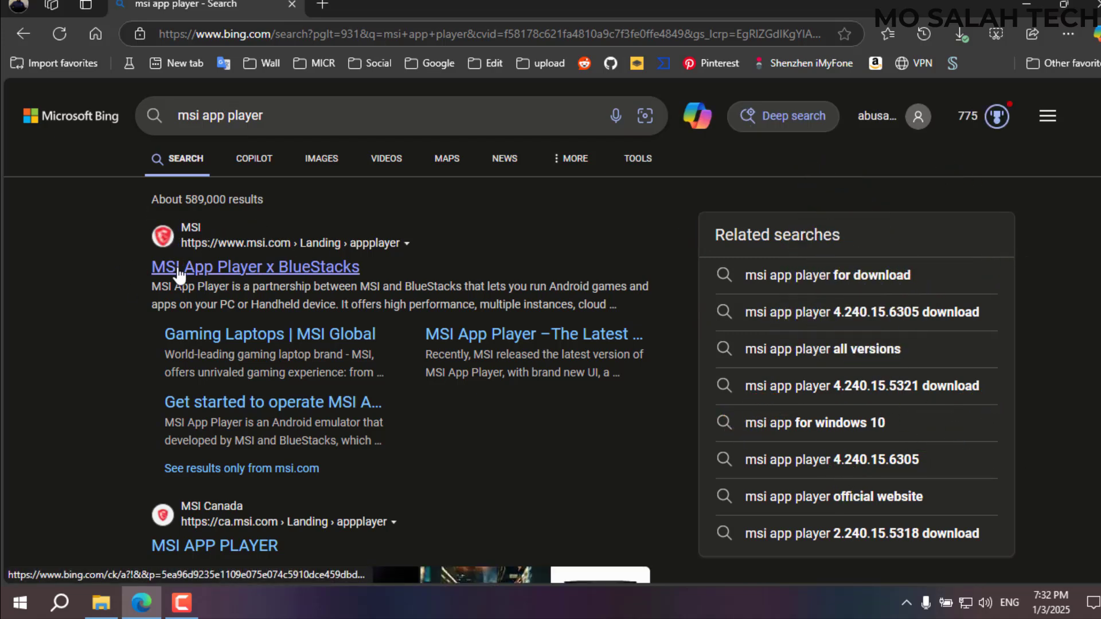
{"action": "left_click", "coordinate": [280, 268]}
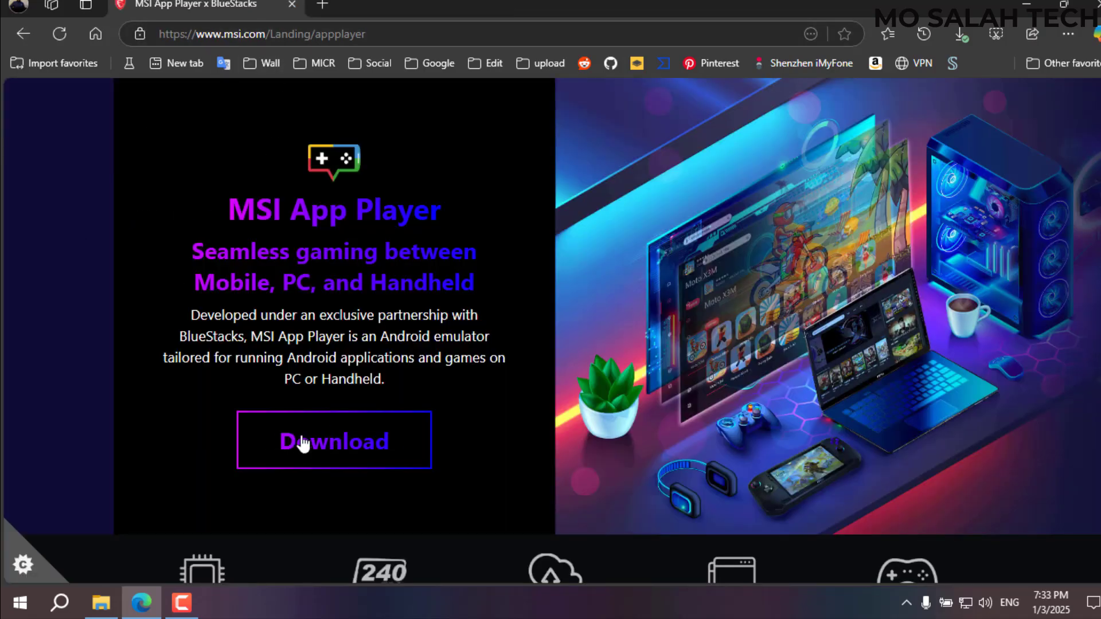
{"action": "left_click", "coordinate": [334, 453]}
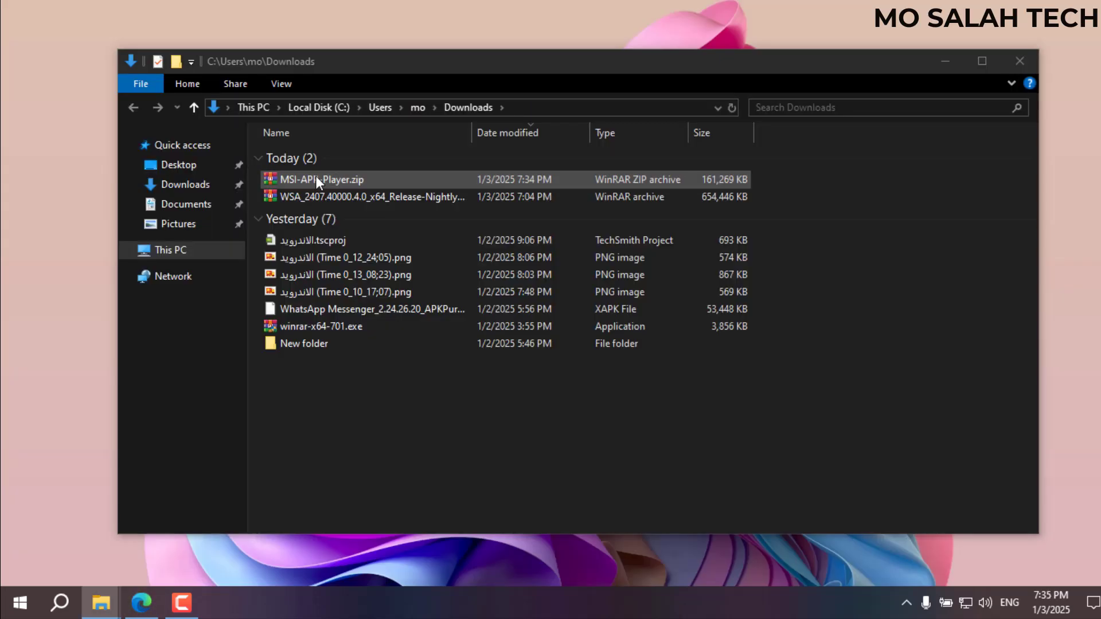
Extract MSI-APP-Player.zip into its own folder, show it as large icons, and run the setup.
{"action": "left_click", "coordinate": [316, 179]}
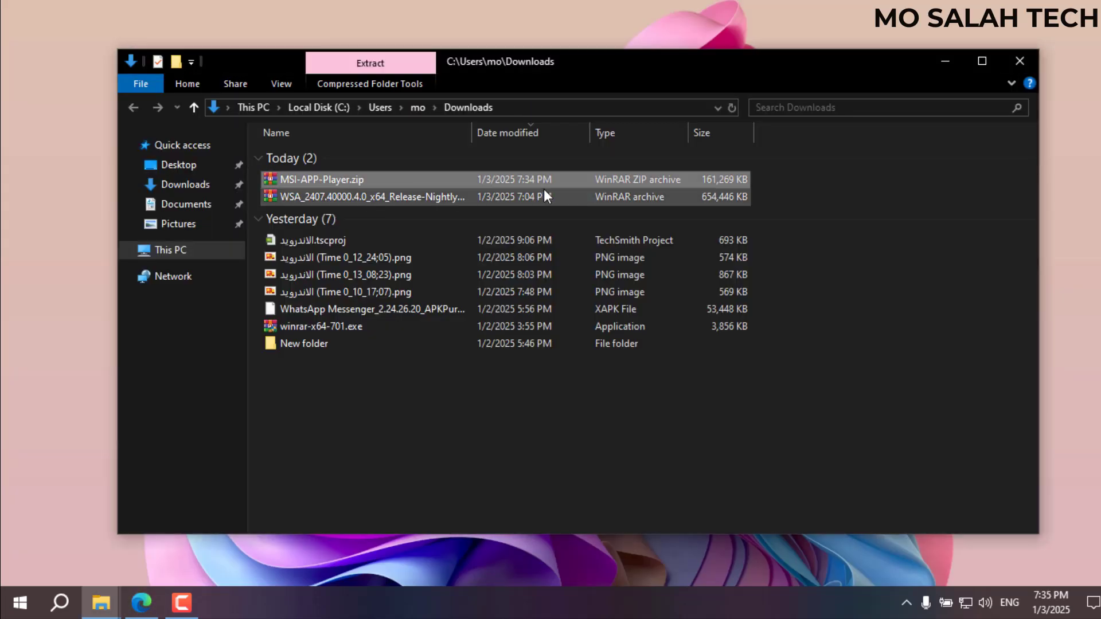
{"action": "right_click", "coordinate": [314, 183]}
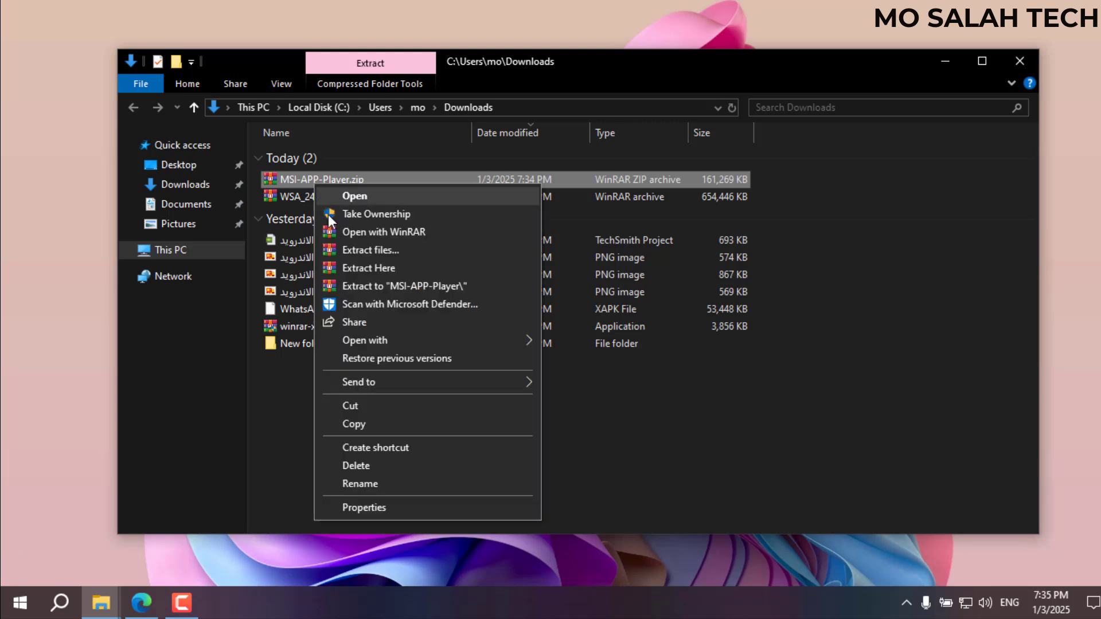
{"action": "left_click", "coordinate": [349, 286]}
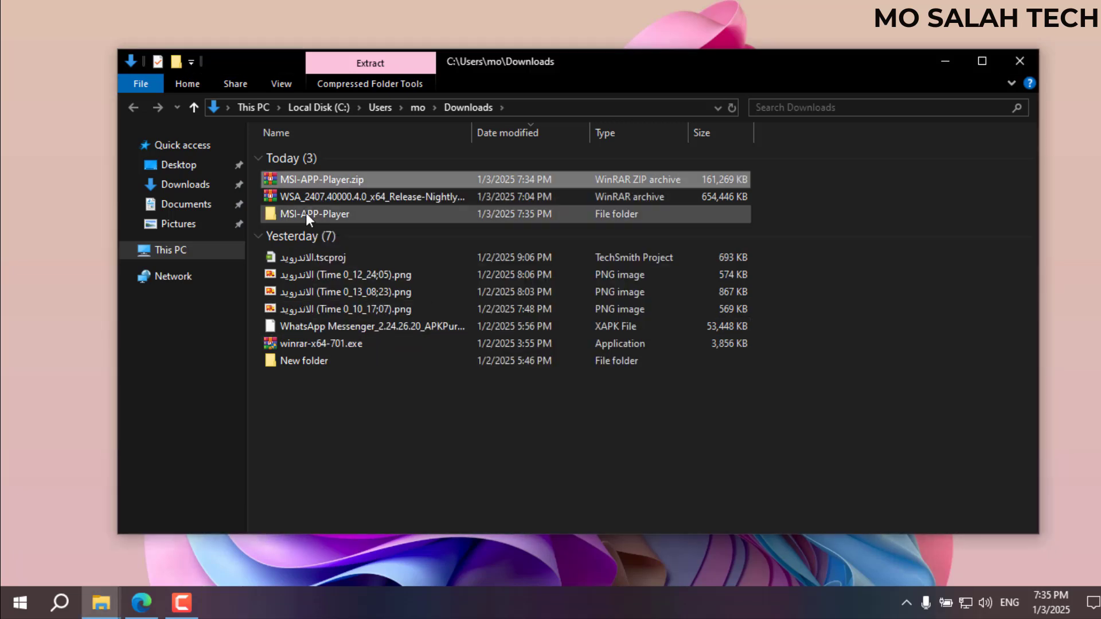
{"action": "double_click", "coordinate": [305, 212]}
{"action": "right_click", "coordinate": [551, 341]}
{"action": "mouse_move", "coordinate": [734, 359]}
{"action": "left_click", "coordinate": [797, 373]}
{"action": "double_click", "coordinate": [294, 201]}
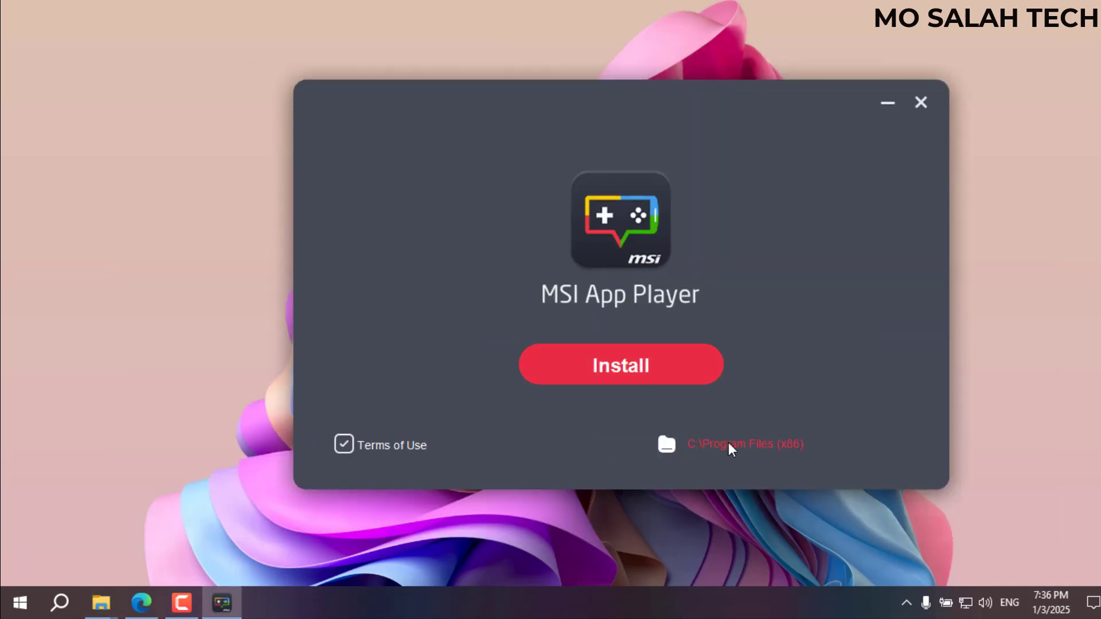
Browse to Local Disk (C:), cancel to keep the default path, install, and launch App Player.
{"action": "left_click_drag", "start_coordinate": [527, 162], "coordinate": [468, 118]}
{"action": "left_click_drag", "start_coordinate": [609, 257], "coordinate": [597, 178]}
{"action": "left_click", "coordinate": [394, 233]}
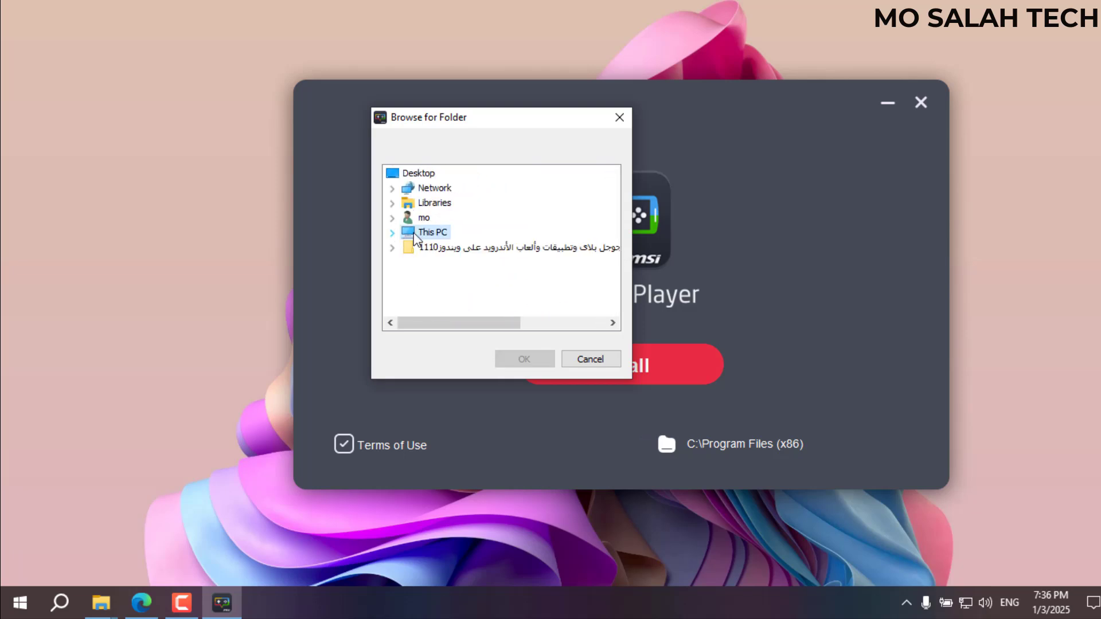
{"action": "left_click", "coordinate": [392, 233]}
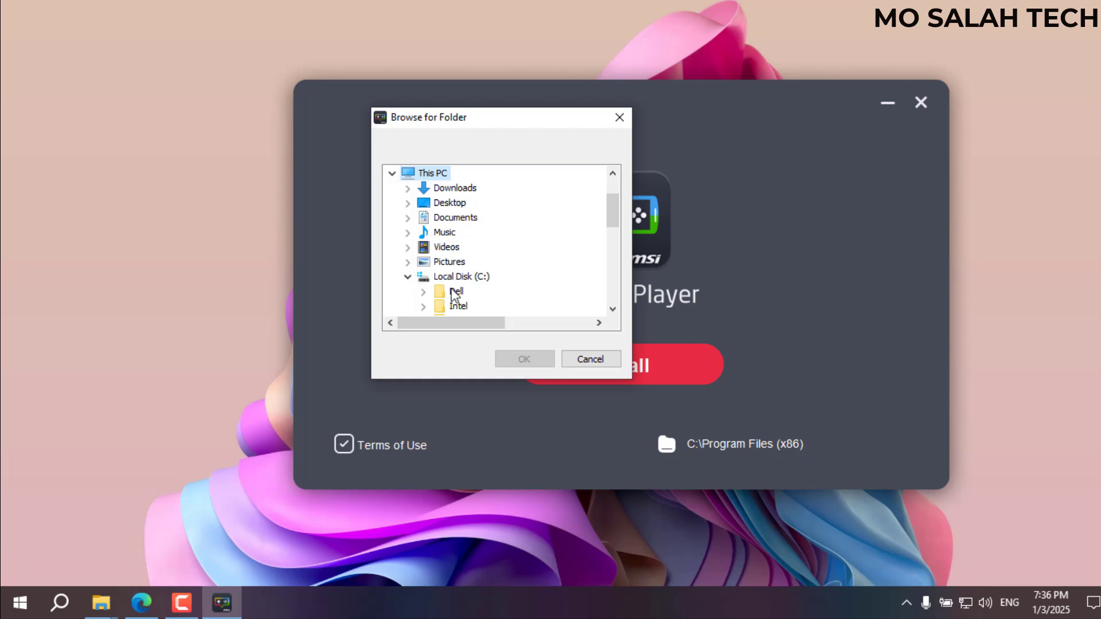
{"action": "scroll", "coordinate": [509, 282], "scroll_direction": "down", "scroll_amount": 2}
{"action": "left_click", "coordinate": [459, 187]}
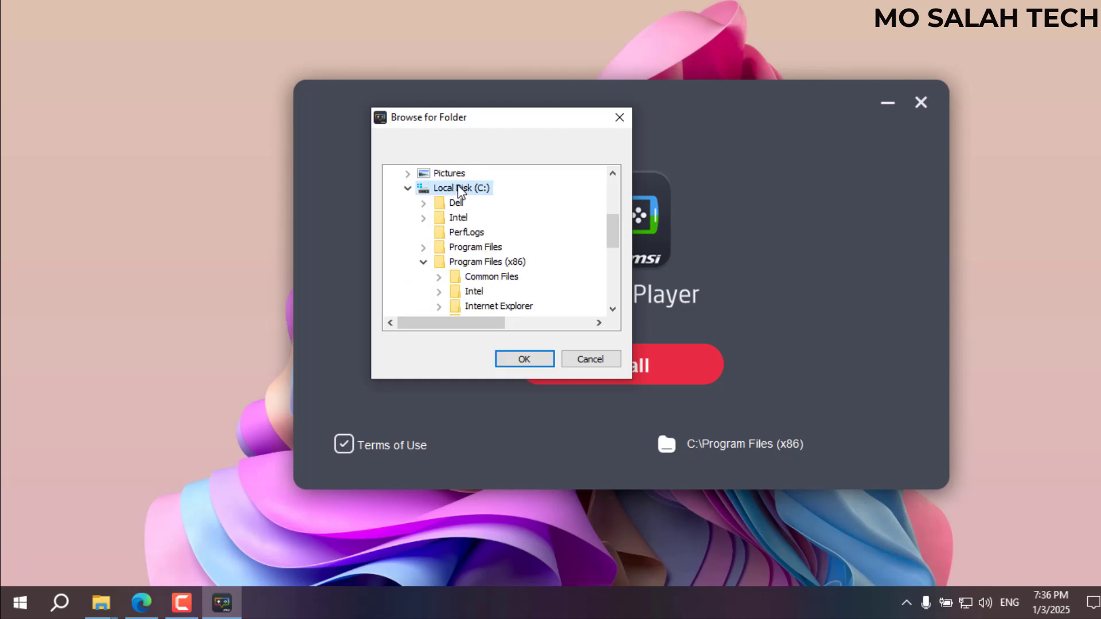
{"action": "left_click", "coordinate": [595, 359]}
{"action": "left_click", "coordinate": [573, 367]}
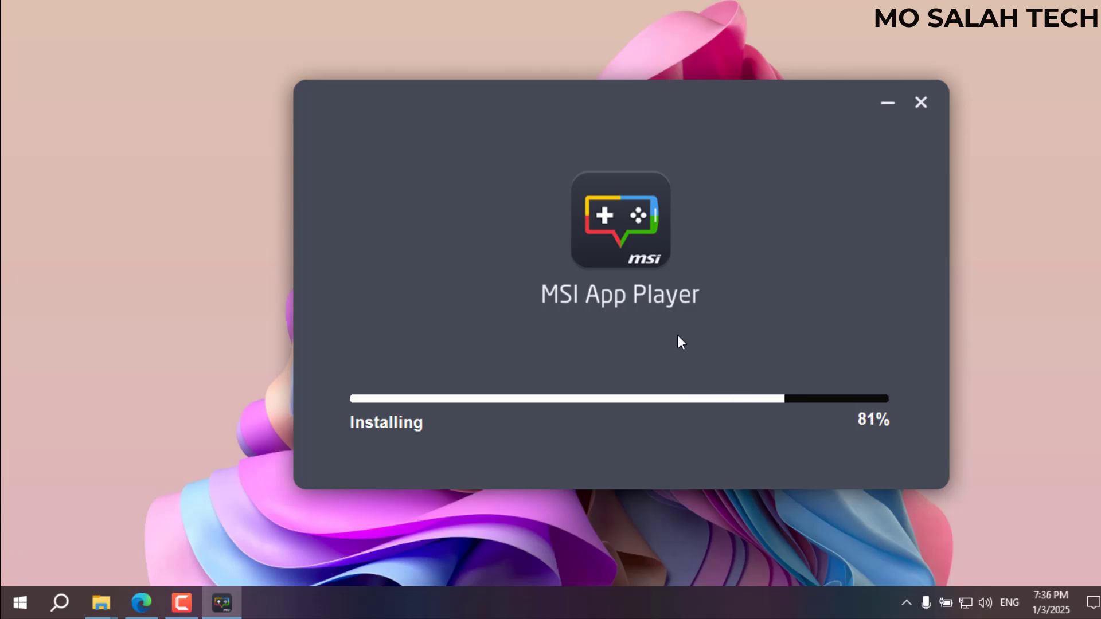
{"action": "left_click", "coordinate": [615, 371]}
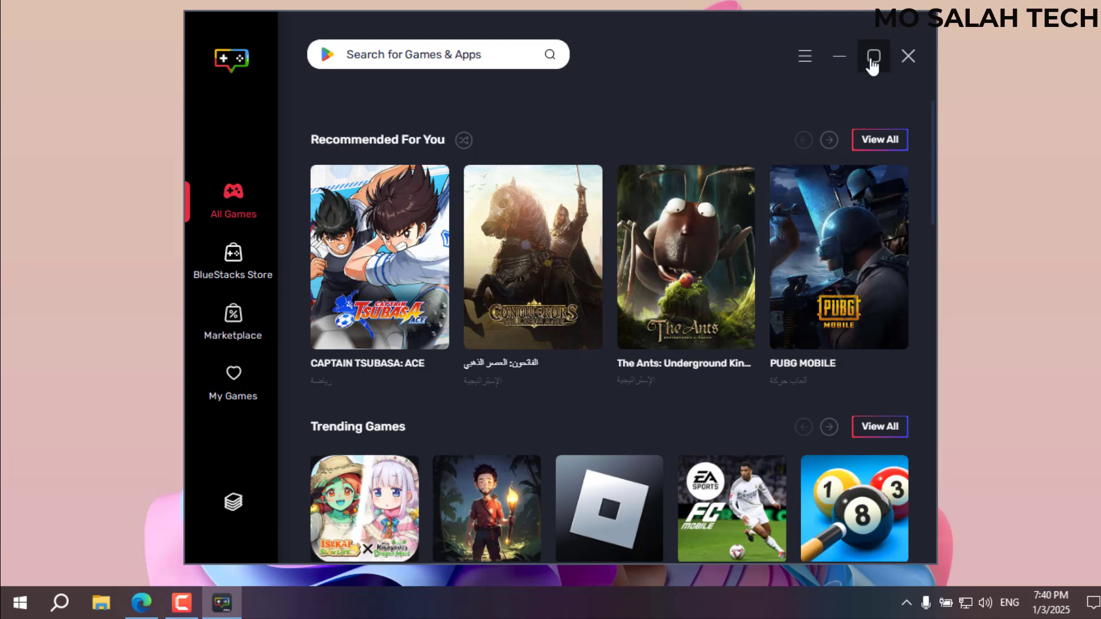
Maximize the game store window and install the App Player emulator from its sidebar icon.
{"action": "left_click", "coordinate": [874, 56]}
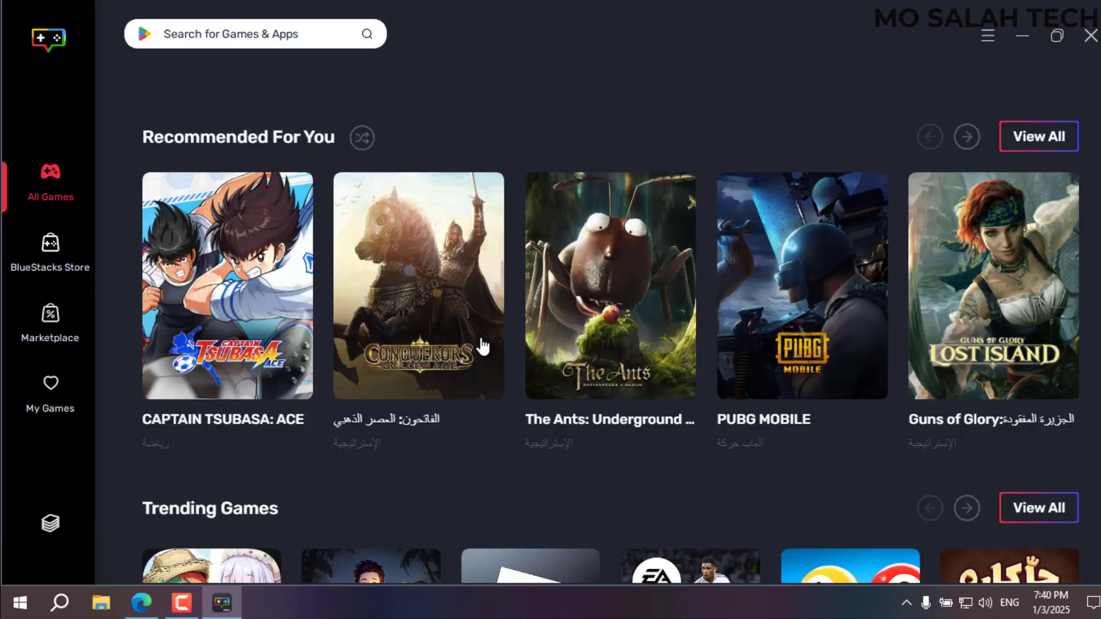
{"action": "left_click", "coordinate": [50, 525]}
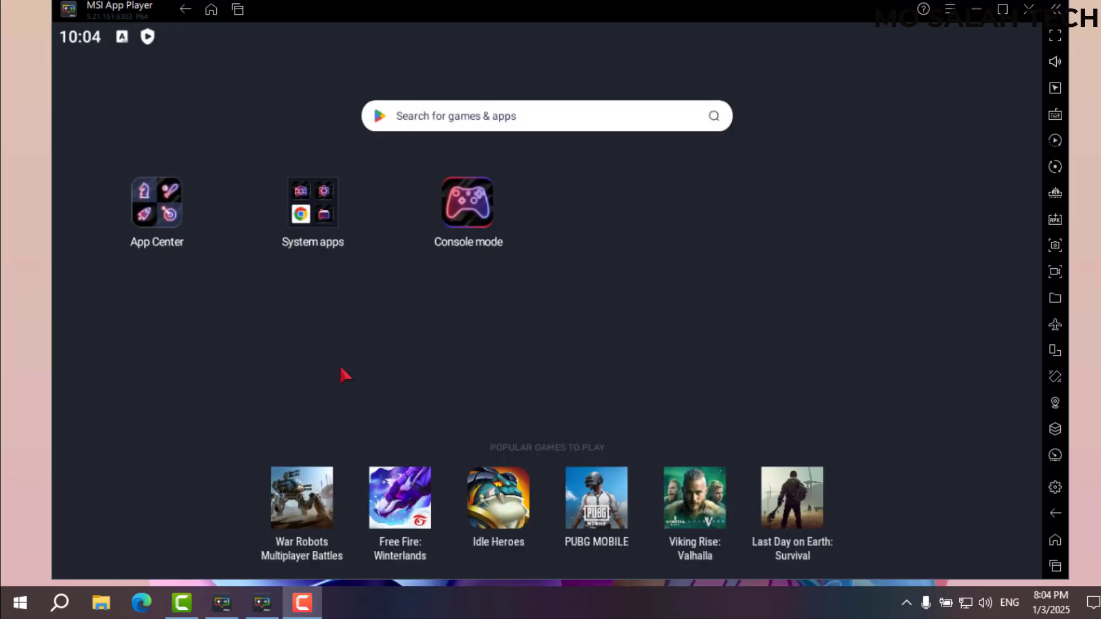
Close the game store window and launch Play Store from the System apps folder.
{"action": "left_click", "coordinate": [222, 602]}
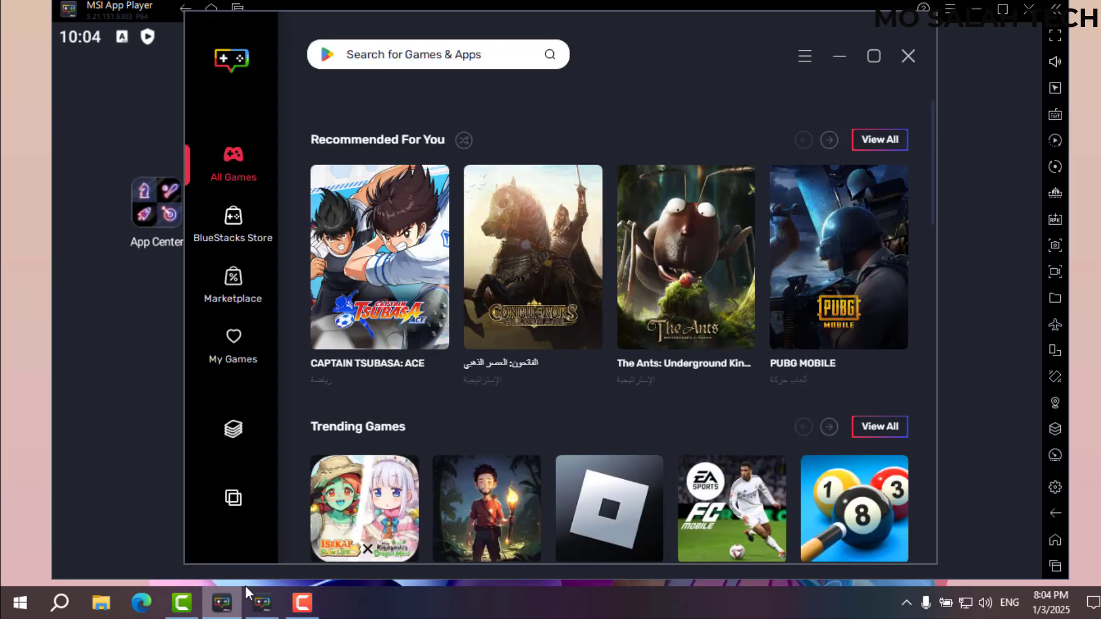
{"action": "left_click", "coordinate": [909, 56]}
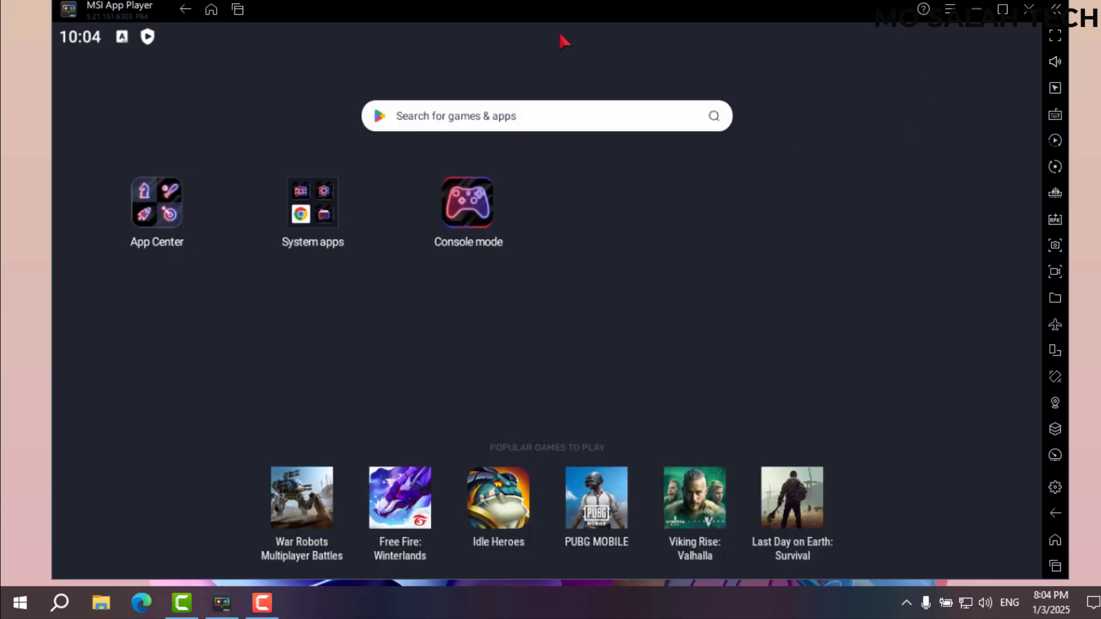
{"action": "left_click_drag", "start_coordinate": [562, 10], "coordinate": [551, 5]}
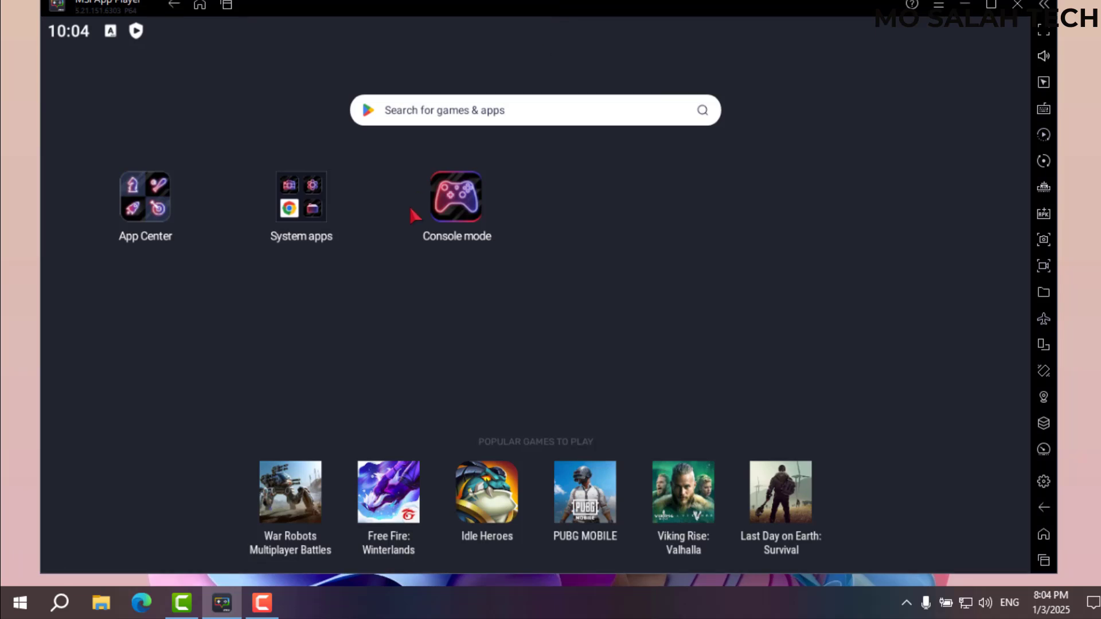
{"action": "left_click", "coordinate": [307, 237]}
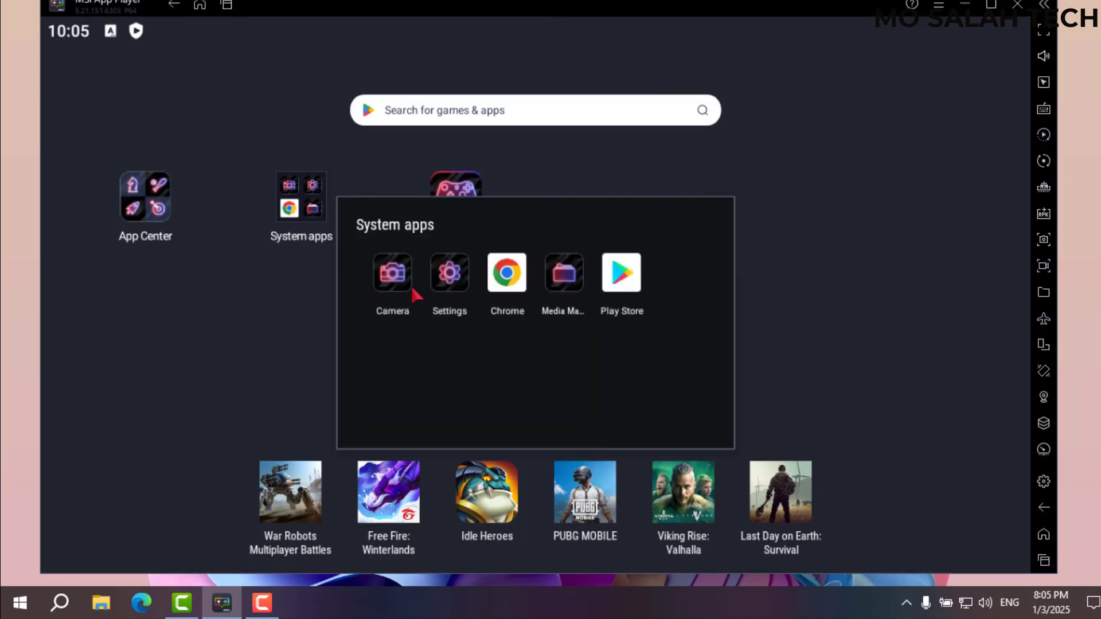
{"action": "left_click", "coordinate": [632, 285]}
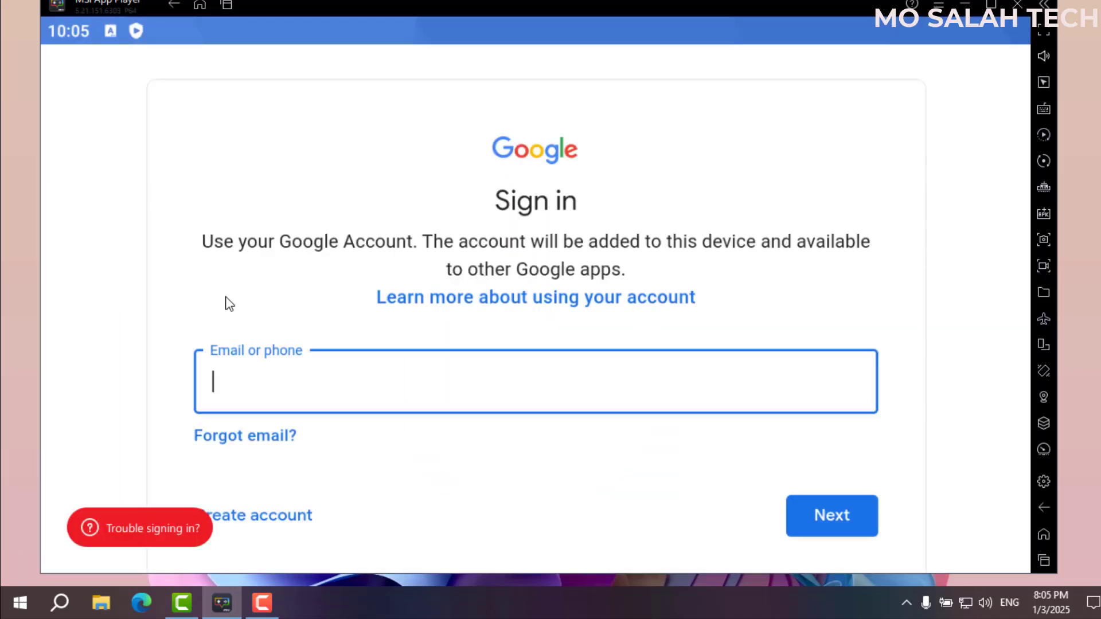
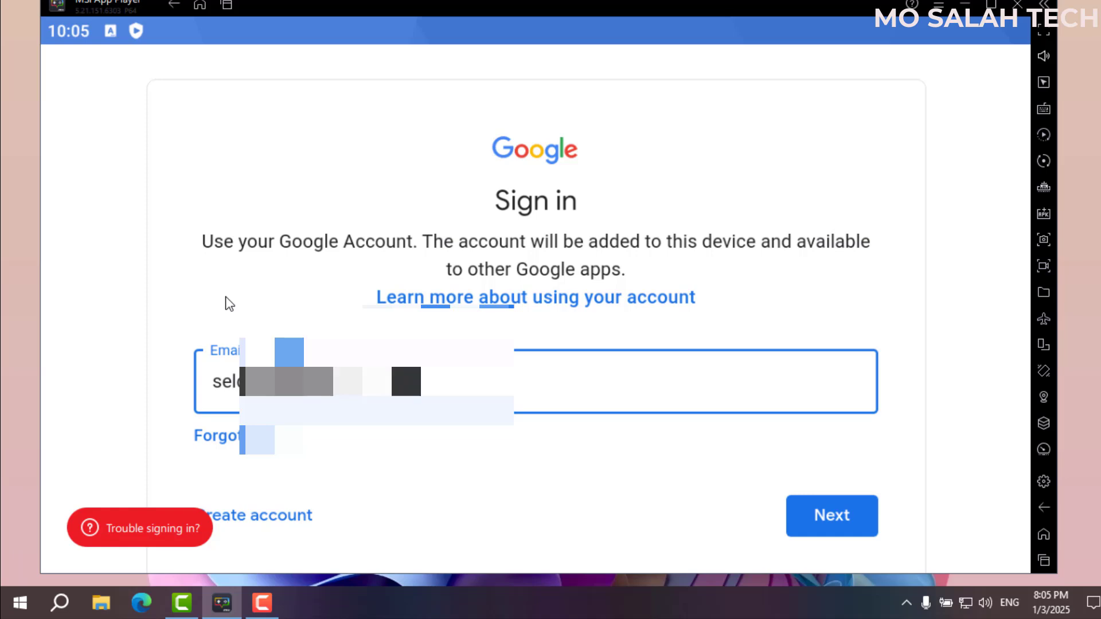
Sign in with the Google account email and confirm I will be using this device.
{"action": "key", "text": "Return"}
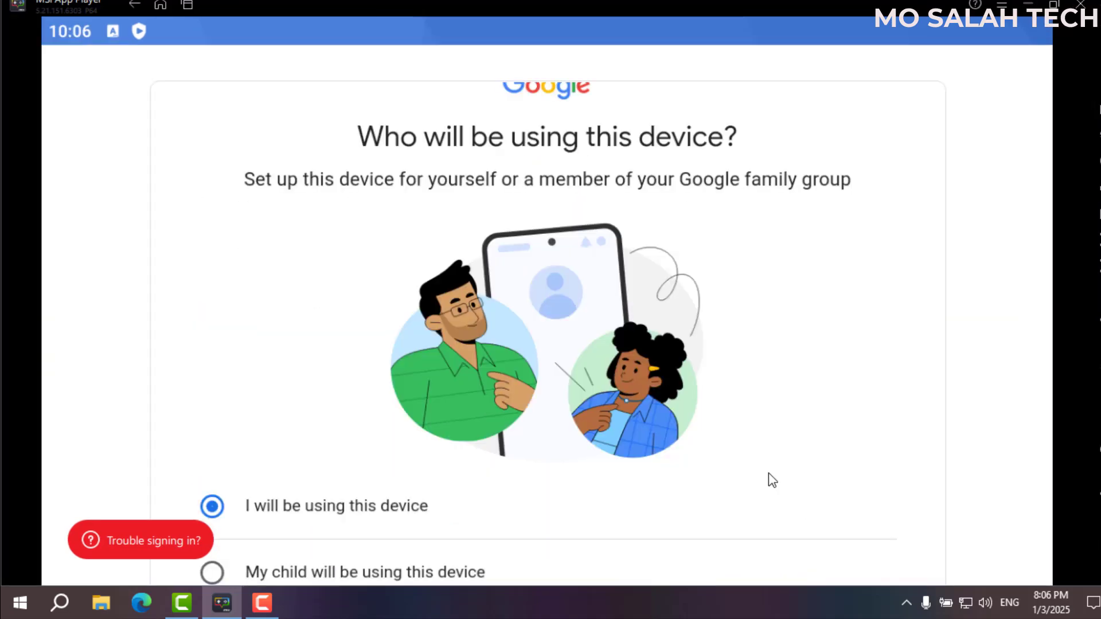
{"action": "scroll", "coordinate": [767, 477], "scroll_direction": "down", "scroll_amount": 3}
{"action": "left_click", "coordinate": [831, 489]}
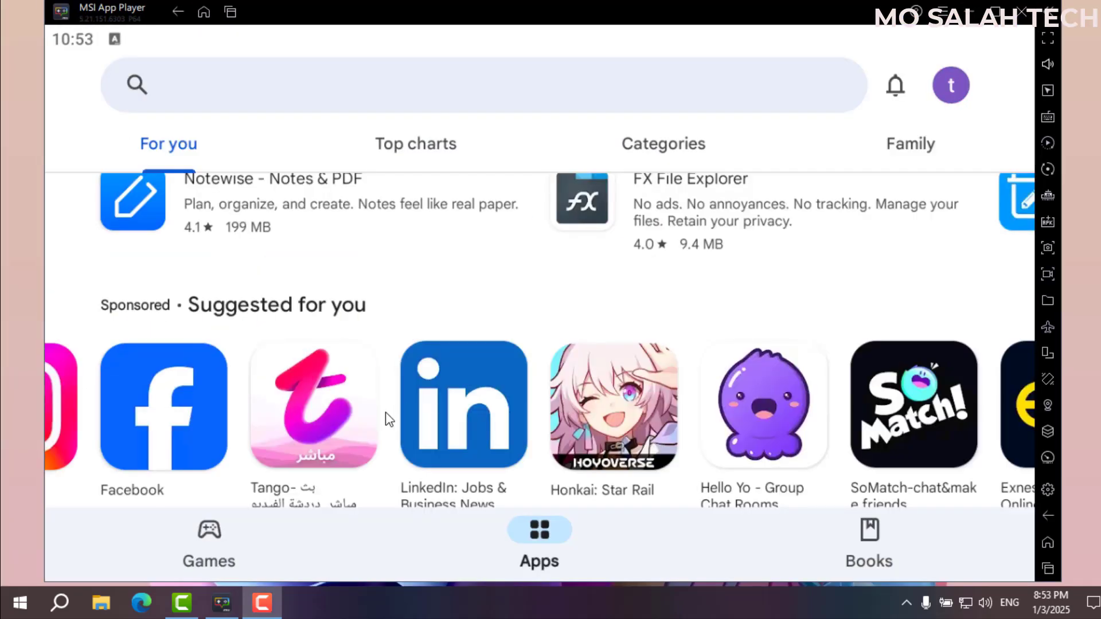
Swipe and scroll through the Play Store's Apps suggestions.
{"action": "left_click_drag", "start_coordinate": [305, 394], "coordinate": [588, 408]}
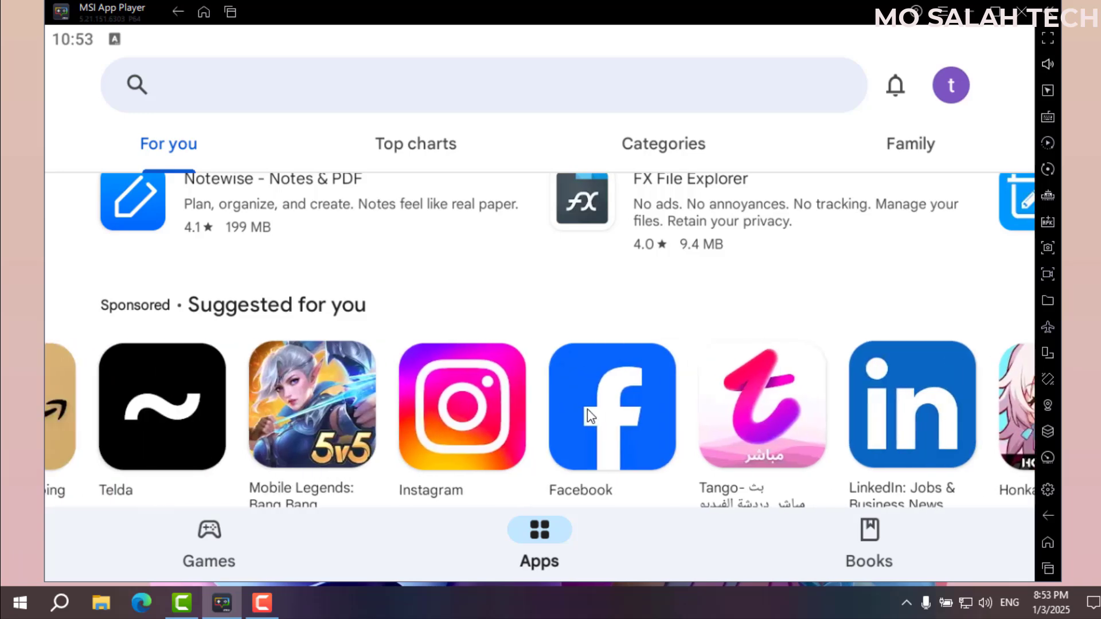
{"action": "left_click_drag", "start_coordinate": [395, 413], "coordinate": [447, 305]}
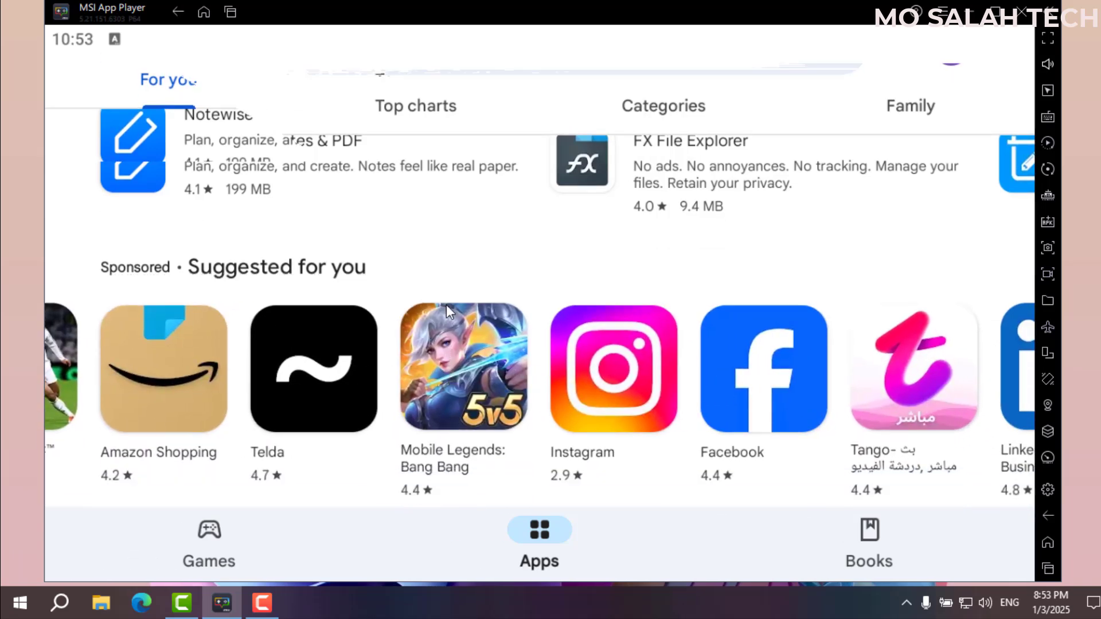
{"action": "scroll", "coordinate": [519, 367], "scroll_direction": "down", "scroll_amount": 15}
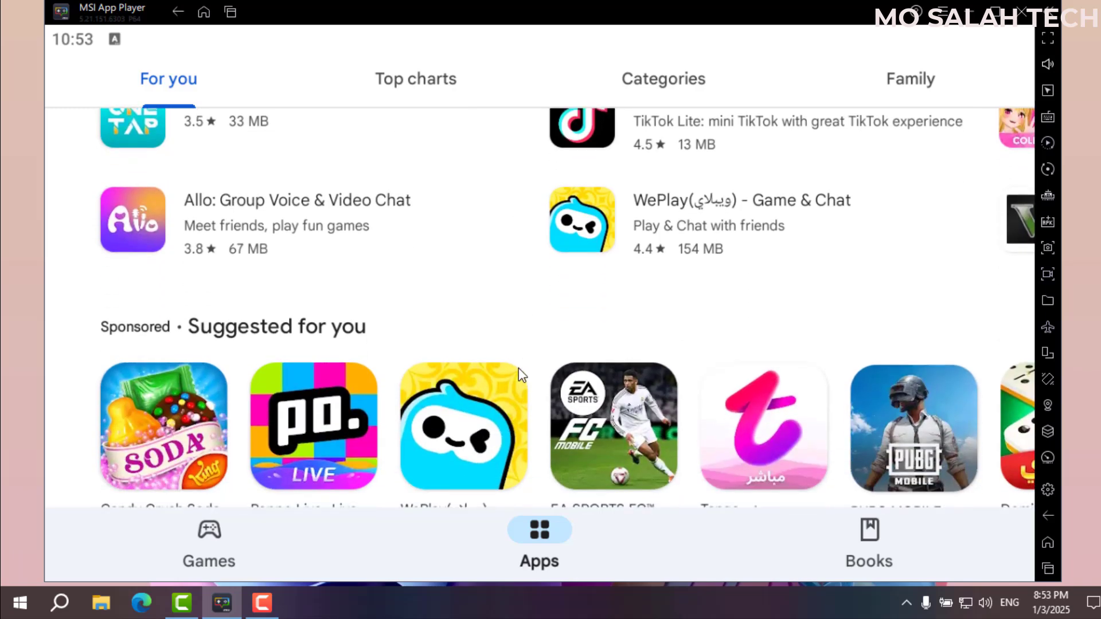
{"action": "scroll", "coordinate": [492, 367], "scroll_direction": "down", "scroll_amount": 12}
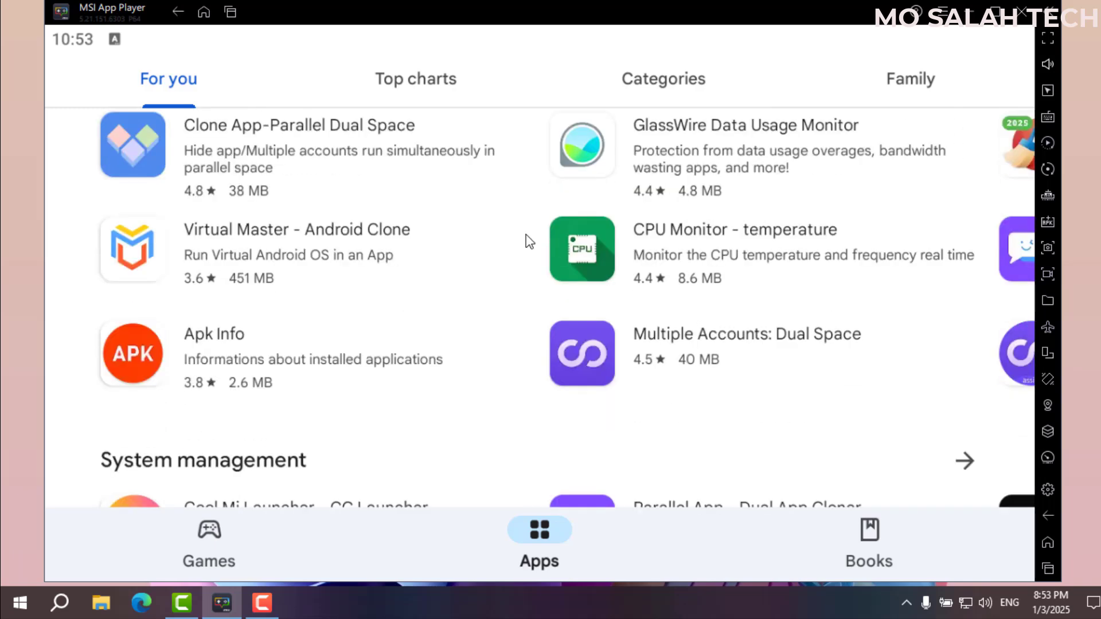
{"action": "scroll", "coordinate": [522, 258], "scroll_direction": "down", "scroll_amount": 3}
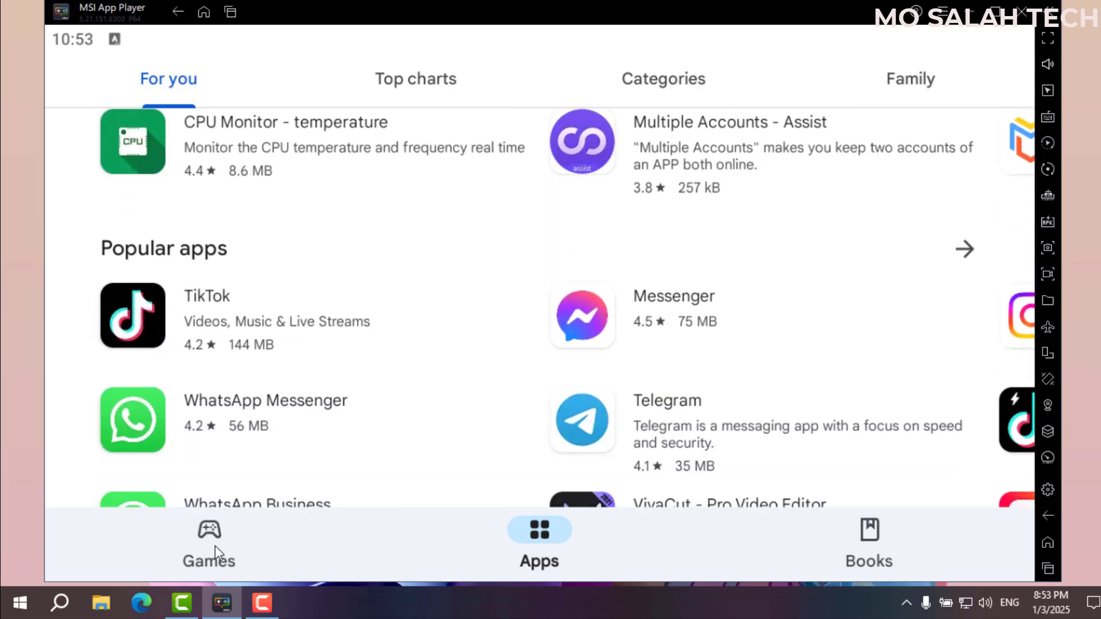
Switch to the Games section and browse its suggestions.
{"action": "left_click", "coordinate": [266, 546]}
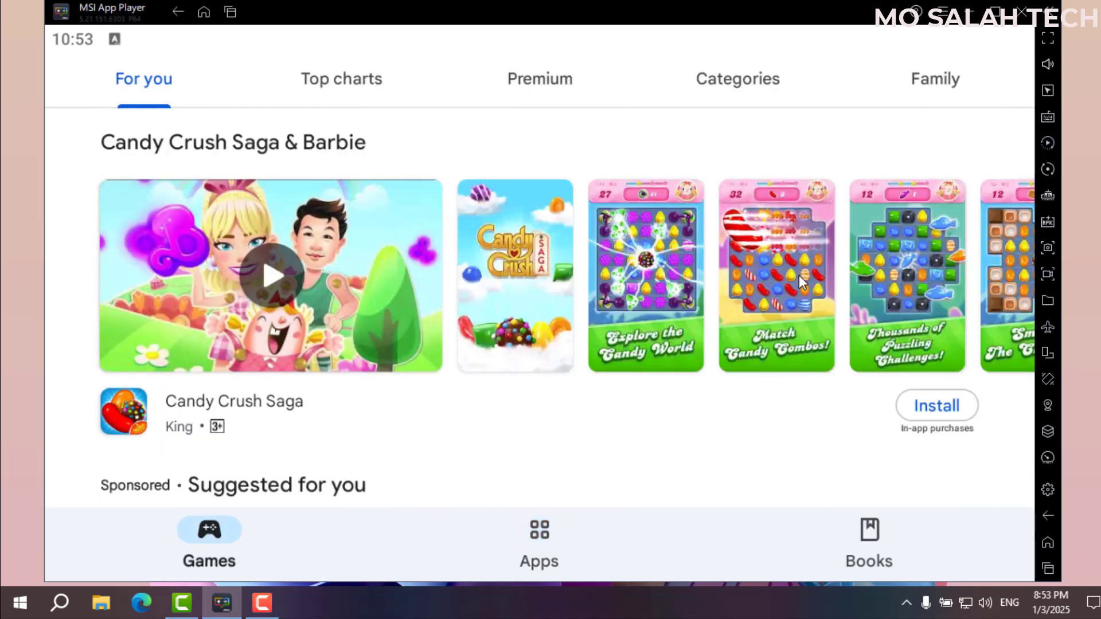
{"action": "left_click_drag", "start_coordinate": [800, 276], "coordinate": [660, 278]}
{"action": "left_click_drag", "start_coordinate": [644, 406], "coordinate": [615, 238]}
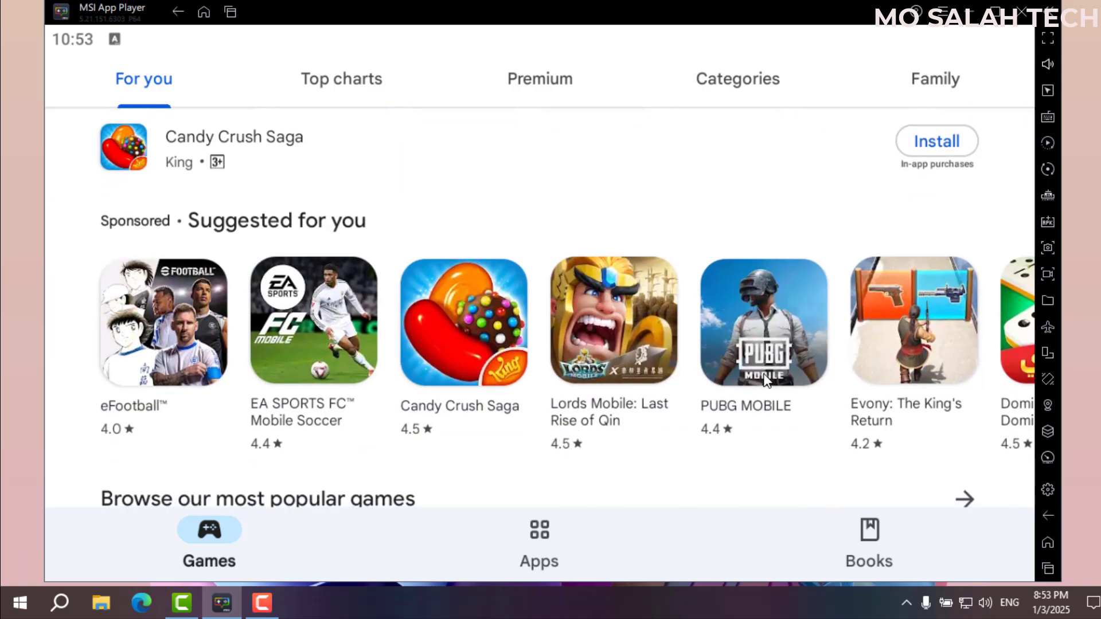
{"action": "left_click_drag", "start_coordinate": [610, 421], "coordinate": [541, 421]}
{"action": "left_click_drag", "start_coordinate": [459, 457], "coordinate": [491, 275]}
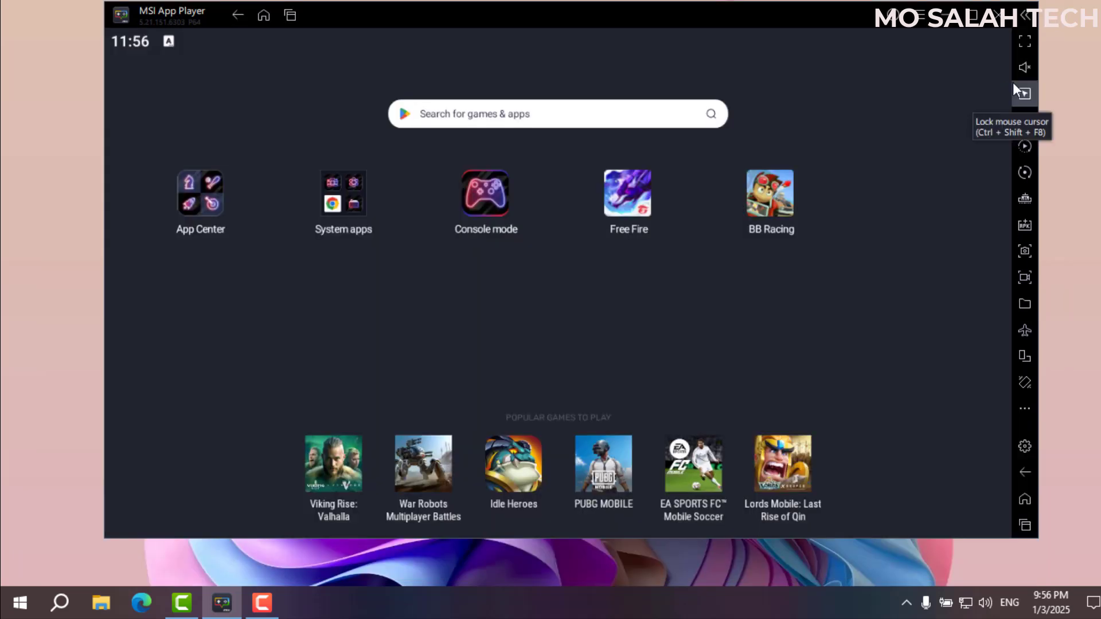
{"action": "left_click", "coordinate": [290, 17]}
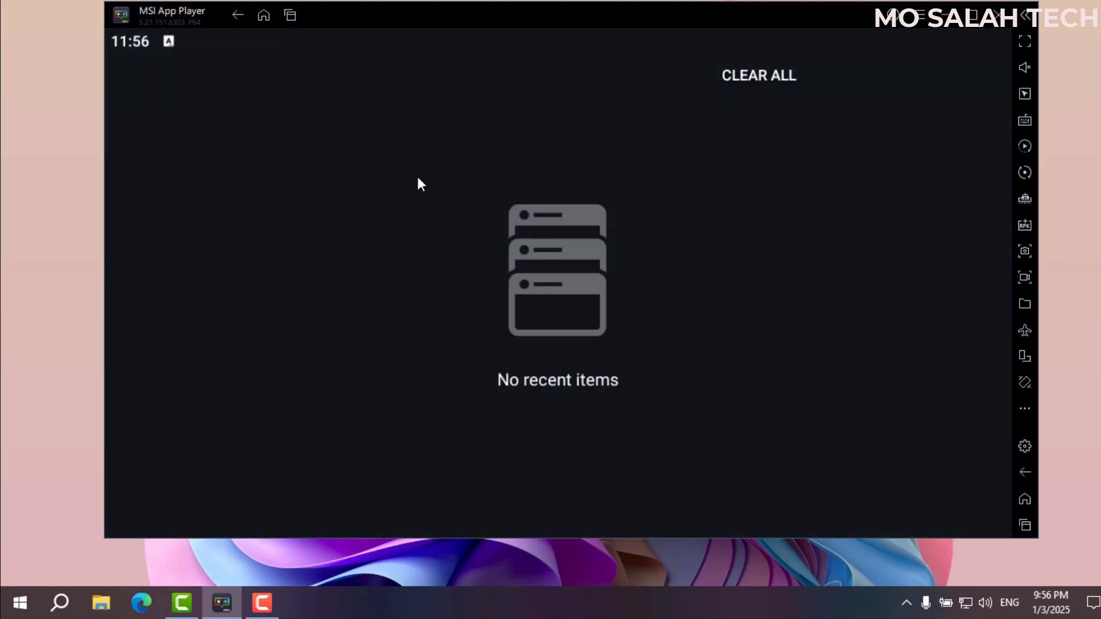
{"action": "left_click", "coordinate": [271, 17]}
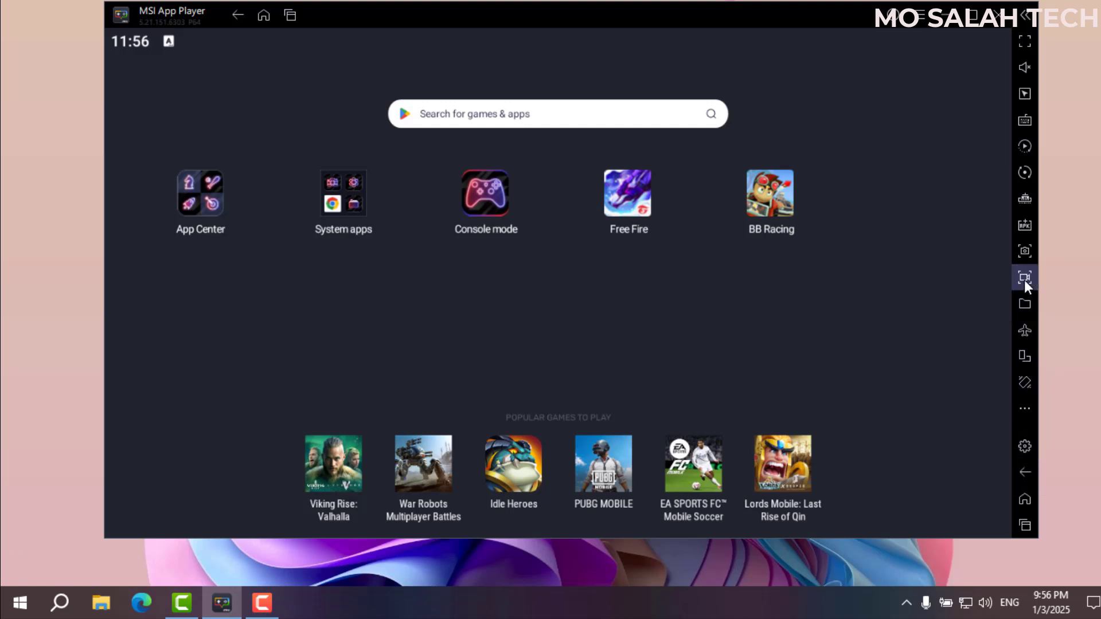
{"action": "left_click", "coordinate": [1024, 226]}
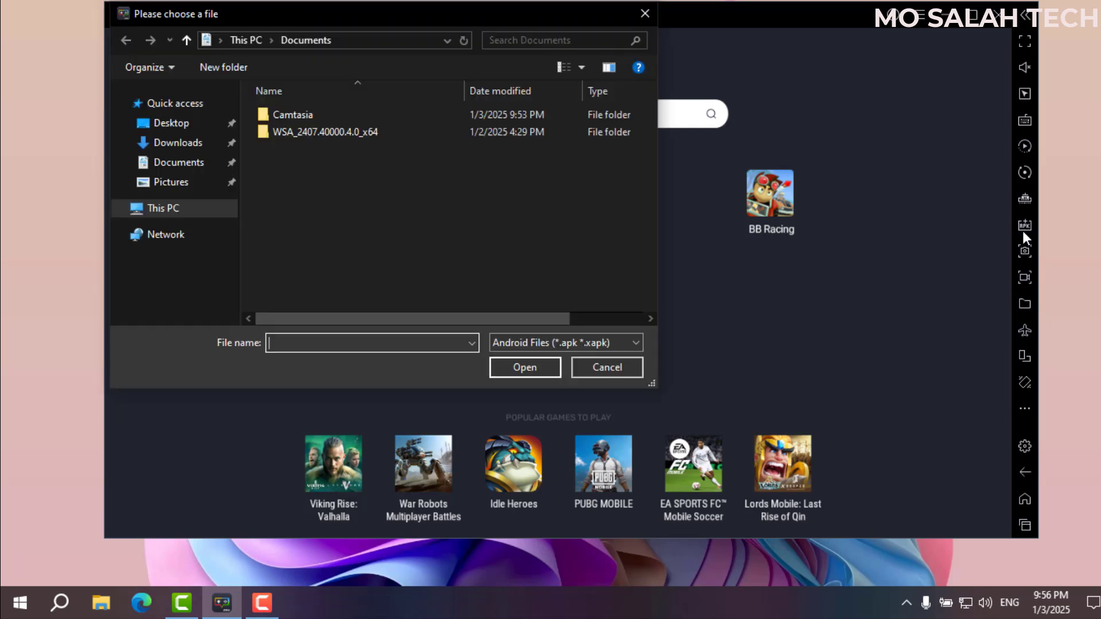
{"action": "left_click", "coordinate": [590, 367]}
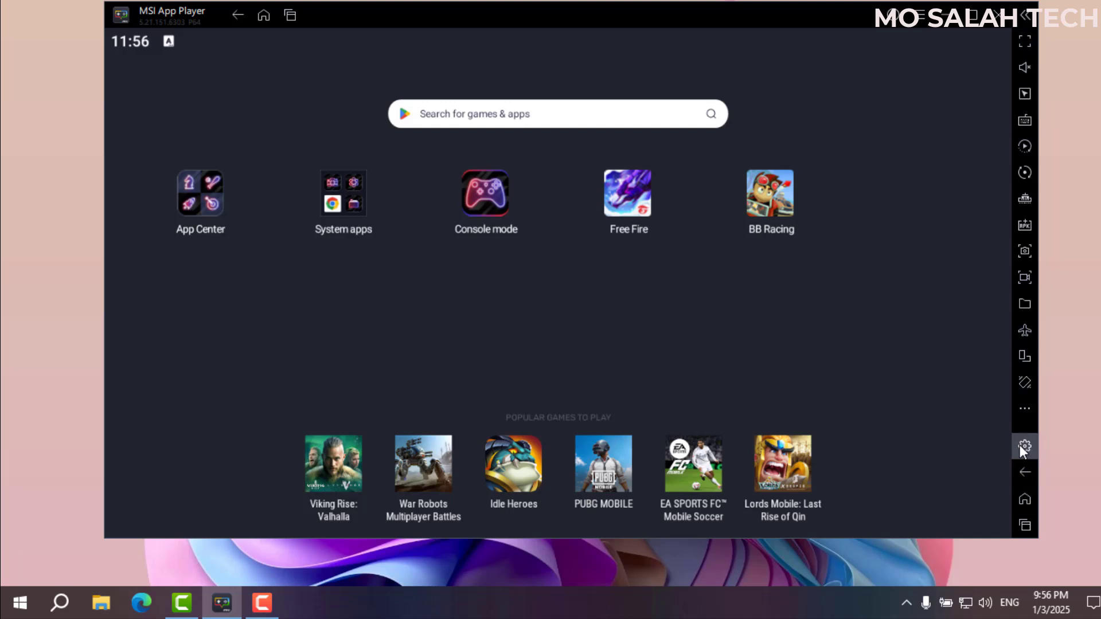
Open Settings, keep the Preferences language as English (United States), and return to Performance.
{"action": "left_click", "coordinate": [921, 15]}
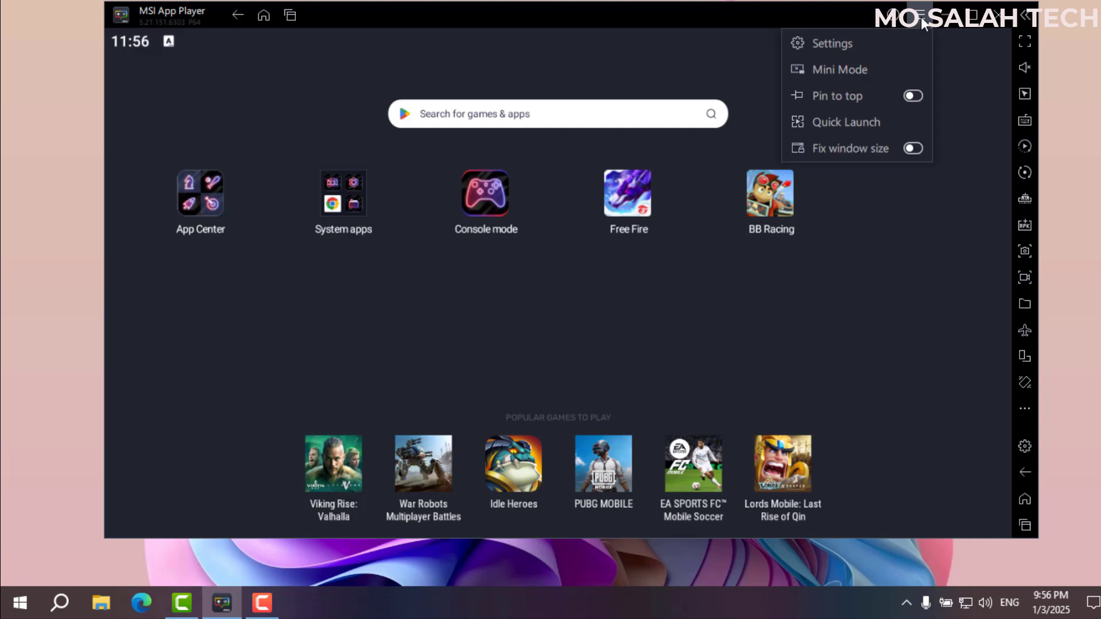
{"action": "left_click", "coordinate": [841, 42]}
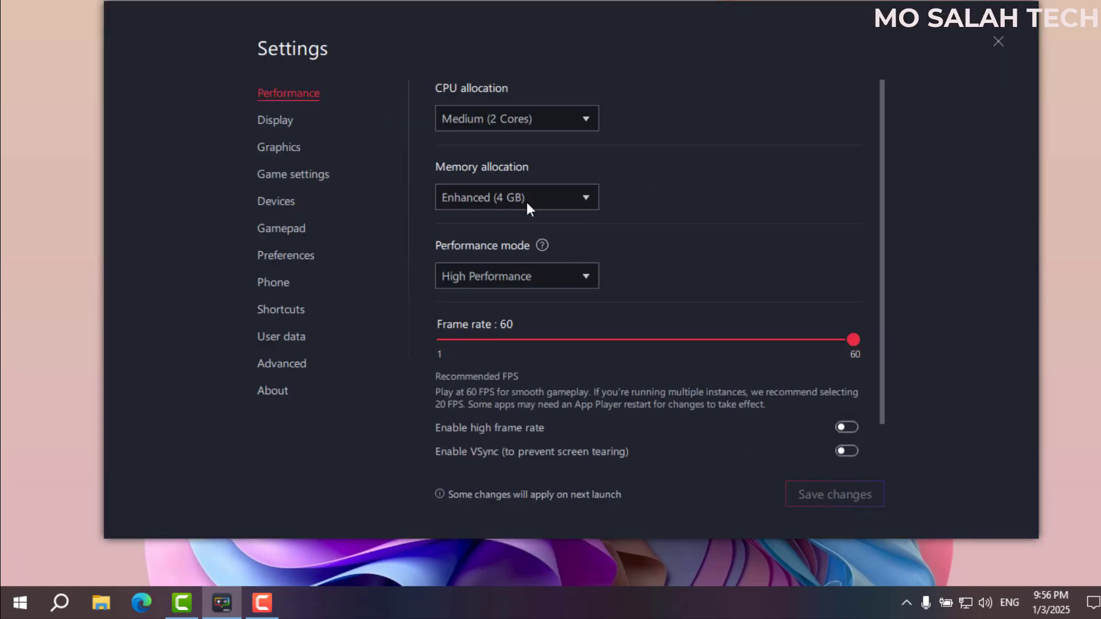
{"action": "left_click", "coordinate": [278, 256]}
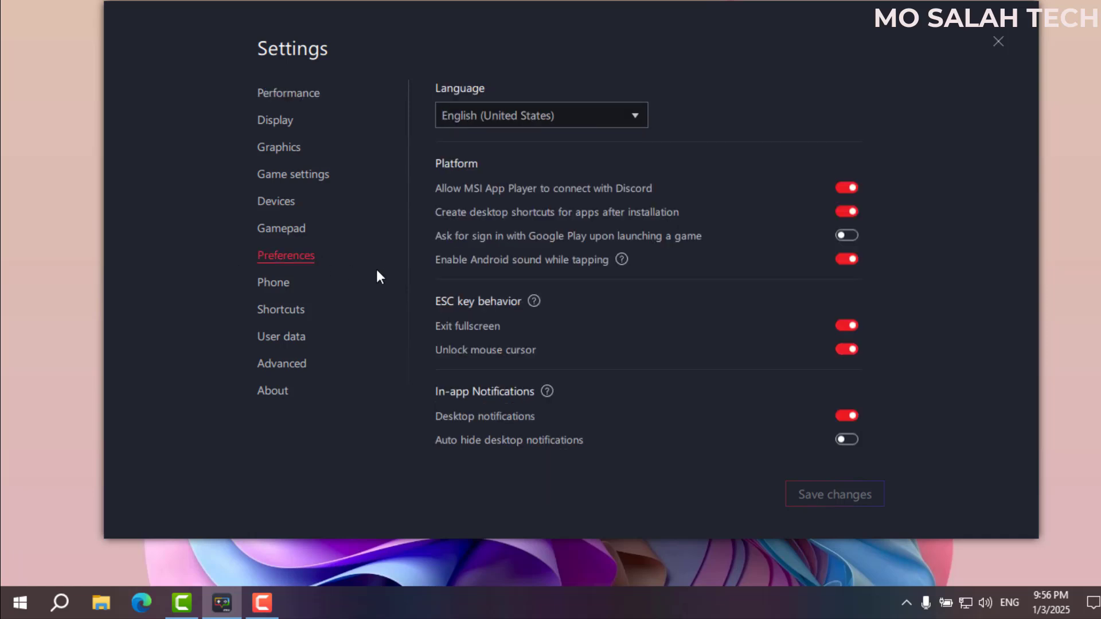
{"action": "left_click", "coordinate": [521, 118]}
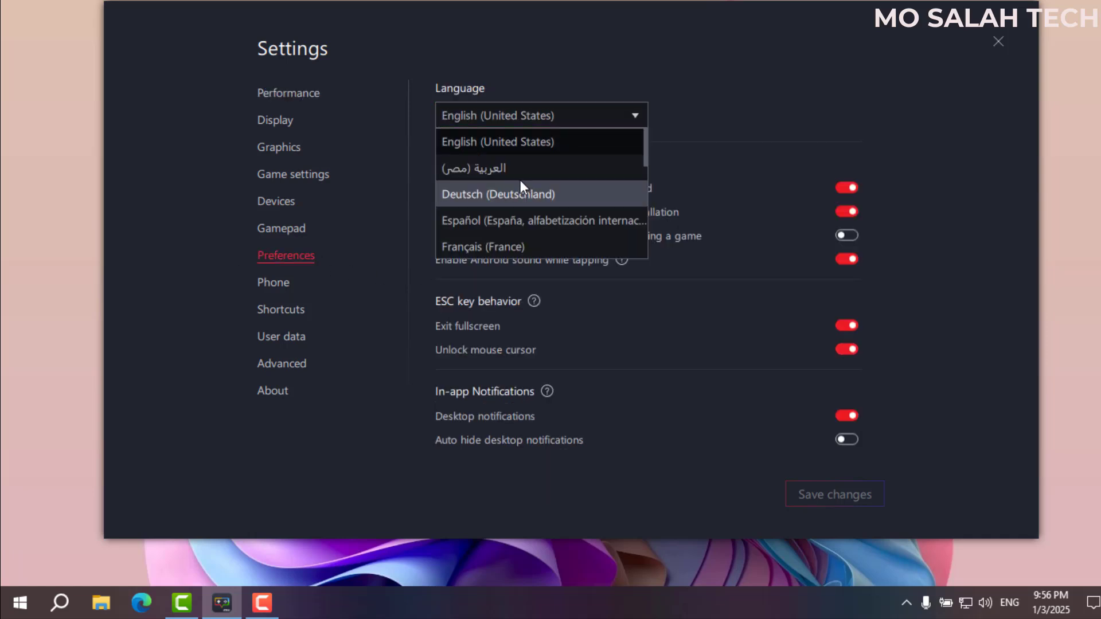
{"action": "left_click", "coordinate": [595, 142]}
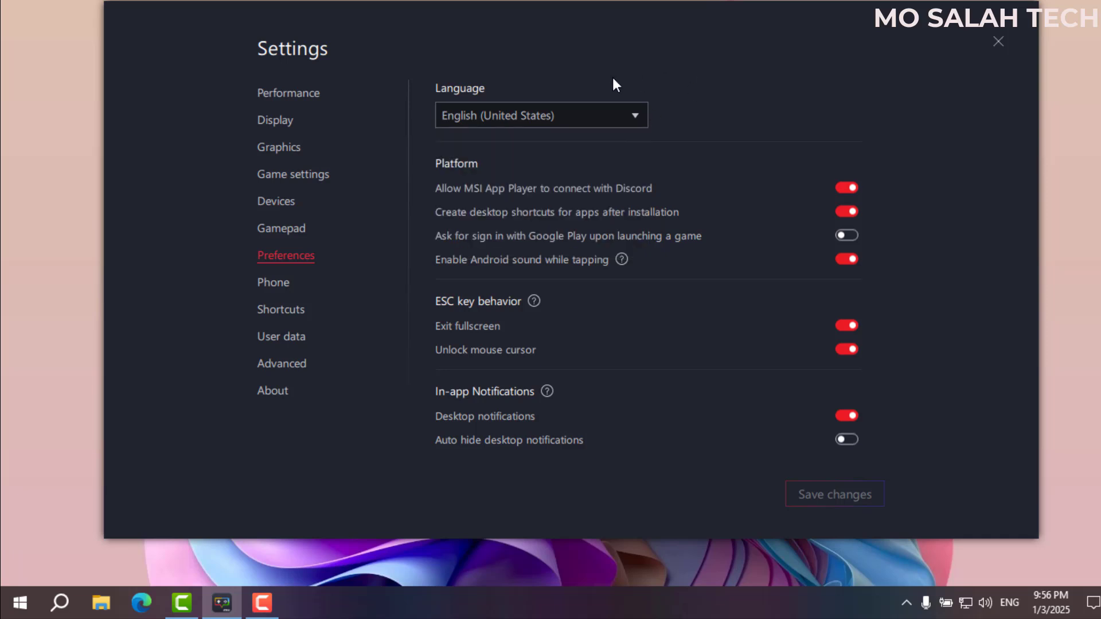
{"action": "left_click", "coordinate": [290, 93]}
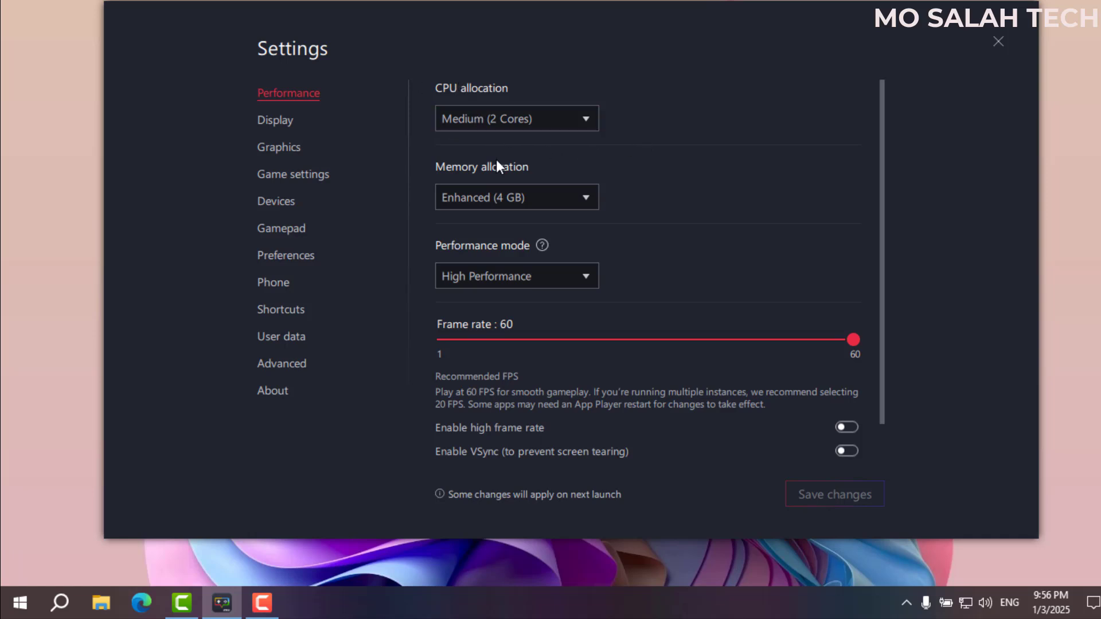
{"action": "right_click", "coordinate": [384, 613]}
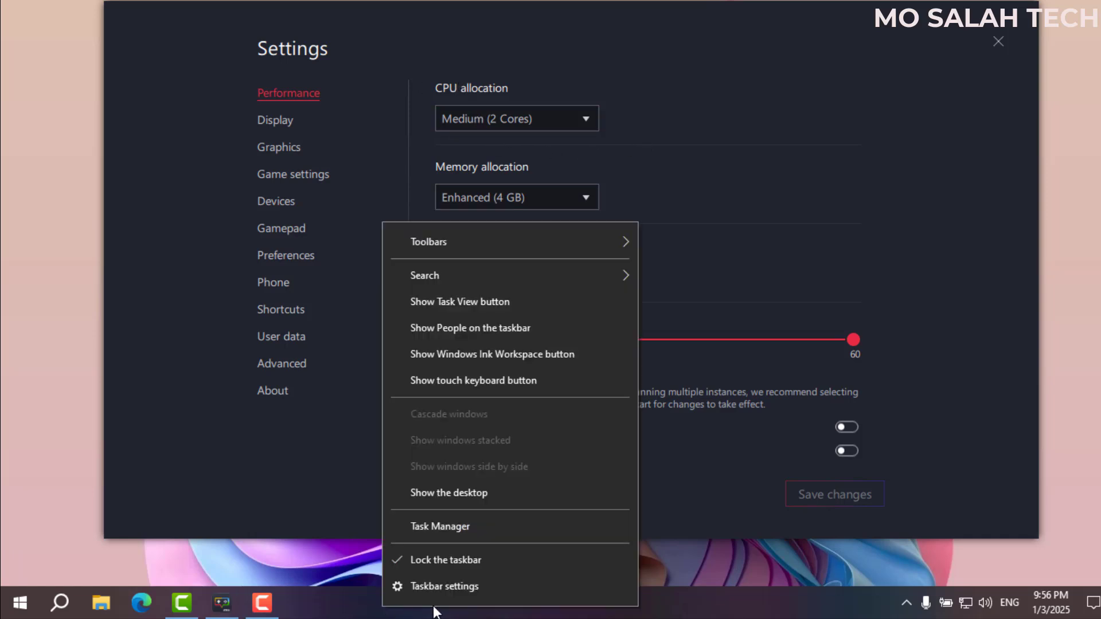
{"action": "left_click", "coordinate": [443, 526]}
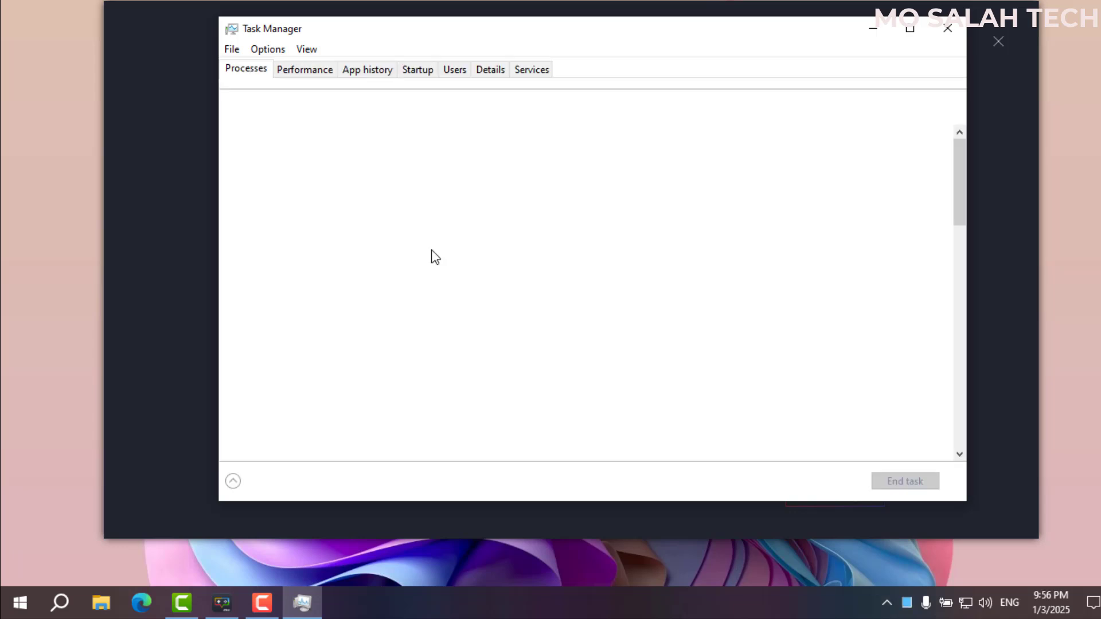
{"action": "left_click", "coordinate": [301, 72]}
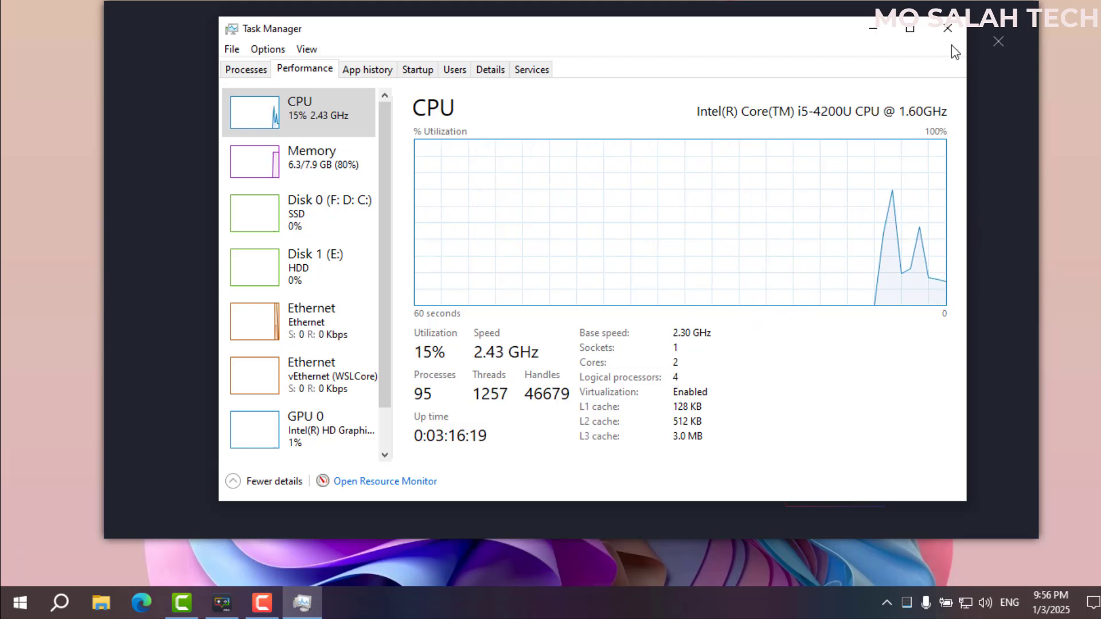
{"action": "left_click", "coordinate": [948, 28]}
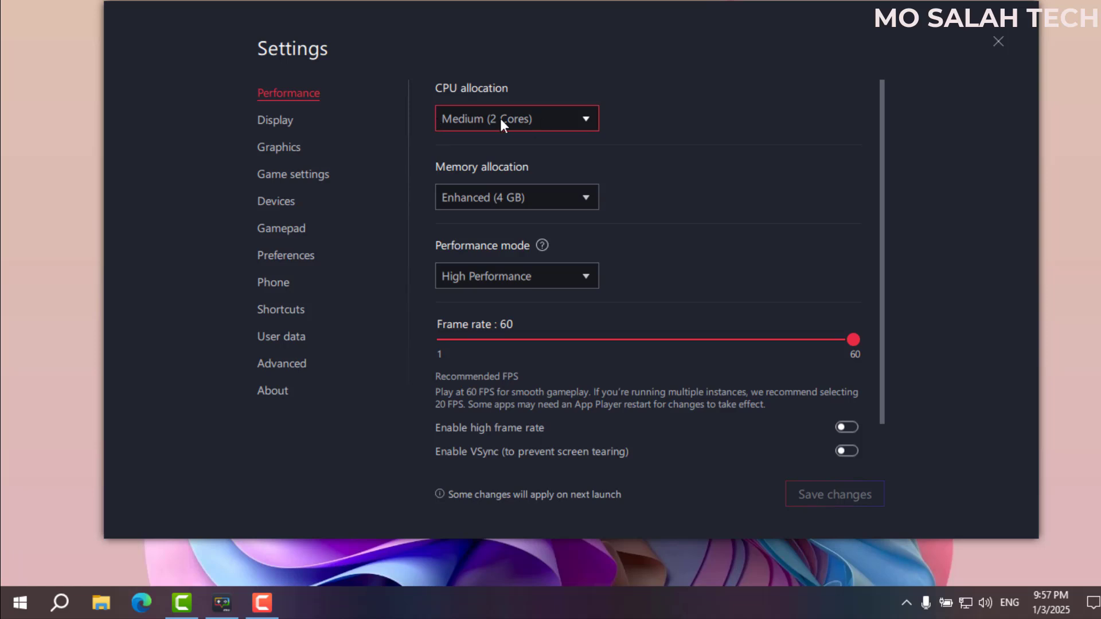
Review CPU and memory allocation, keeping Medium (2 Cores) and Enhanced (4 GB).
{"action": "left_click", "coordinate": [530, 117]}
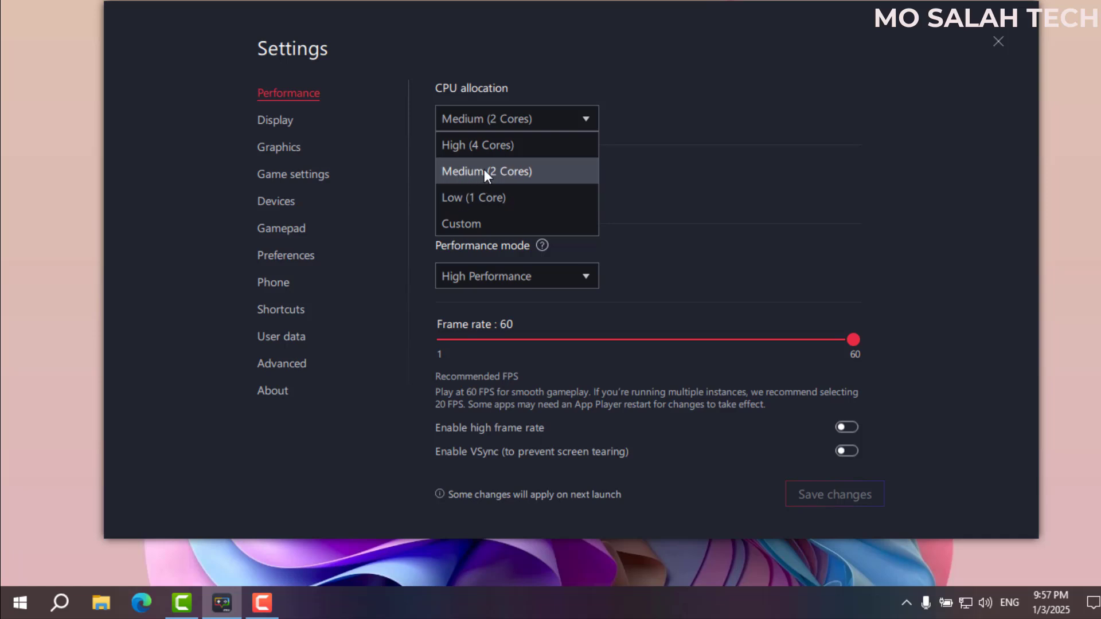
{"action": "left_click", "coordinate": [487, 171]}
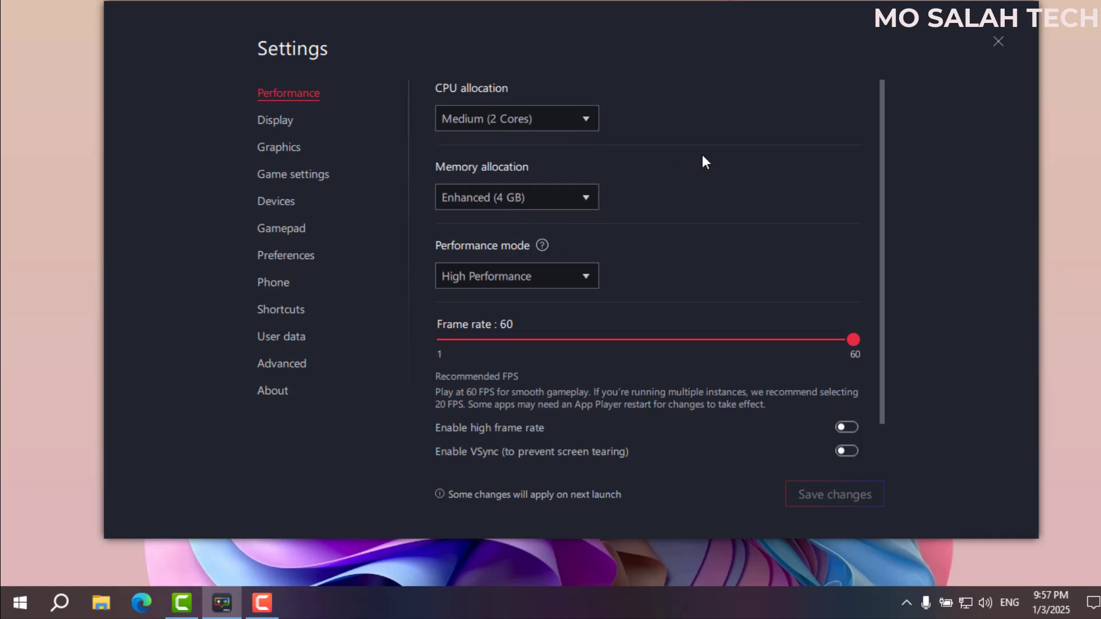
{"action": "left_click", "coordinate": [548, 127]}
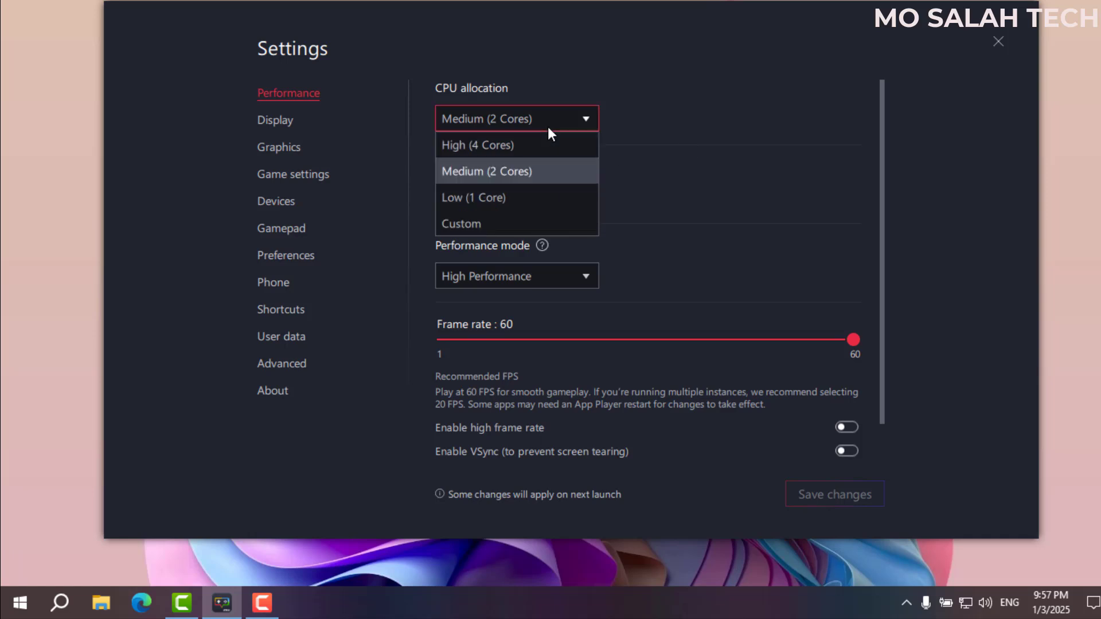
{"action": "left_click", "coordinate": [477, 171]}
{"action": "left_click", "coordinate": [506, 199]}
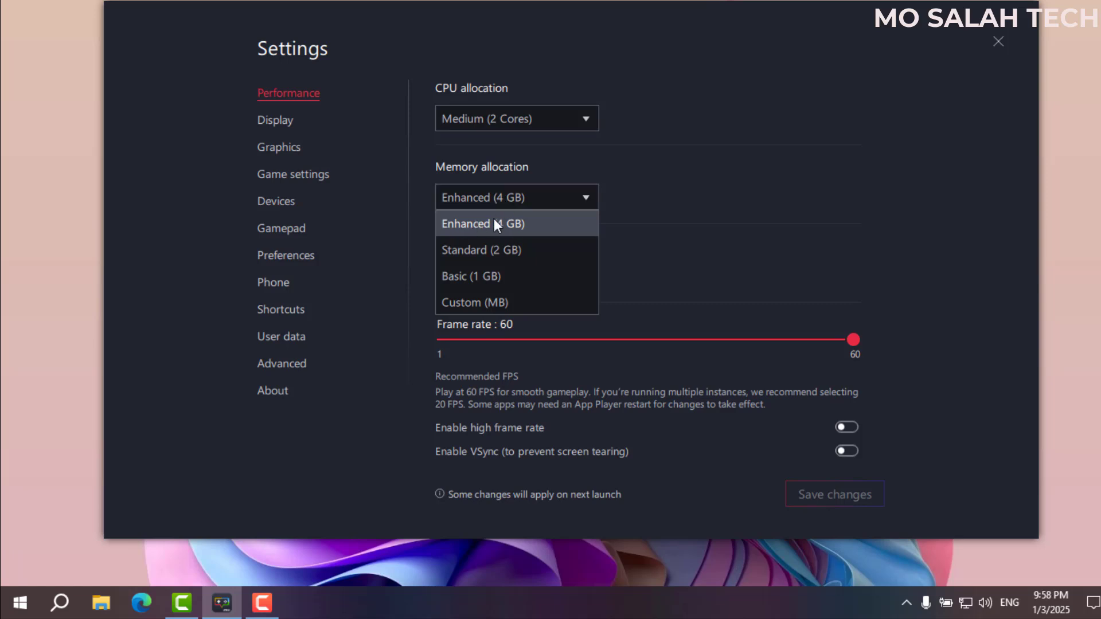
{"action": "left_click", "coordinate": [533, 226]}
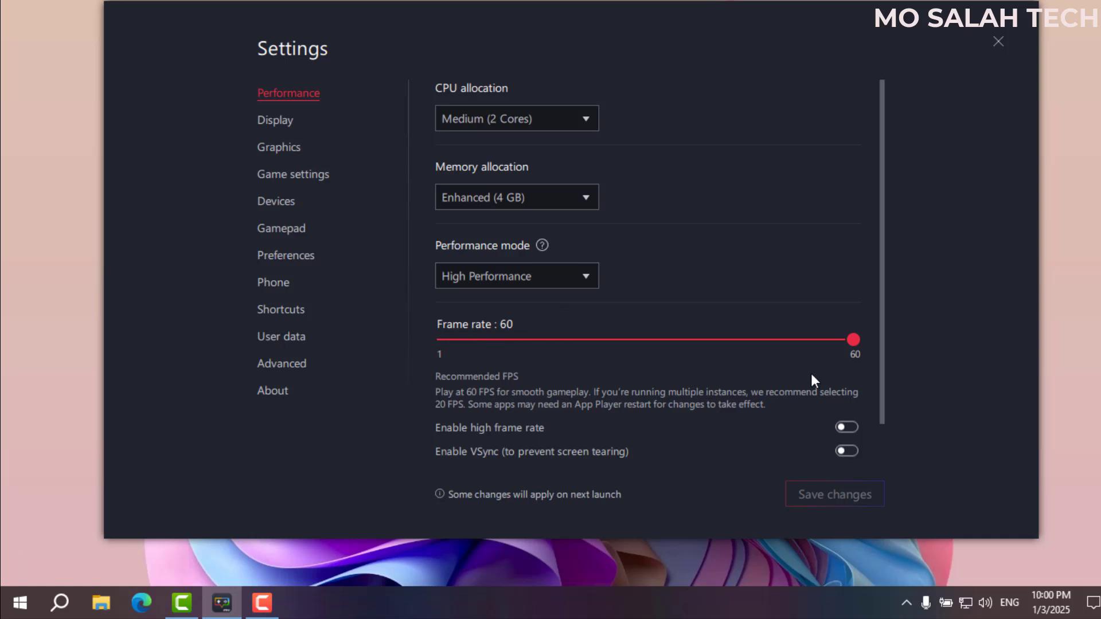
{"action": "left_click", "coordinate": [853, 428]}
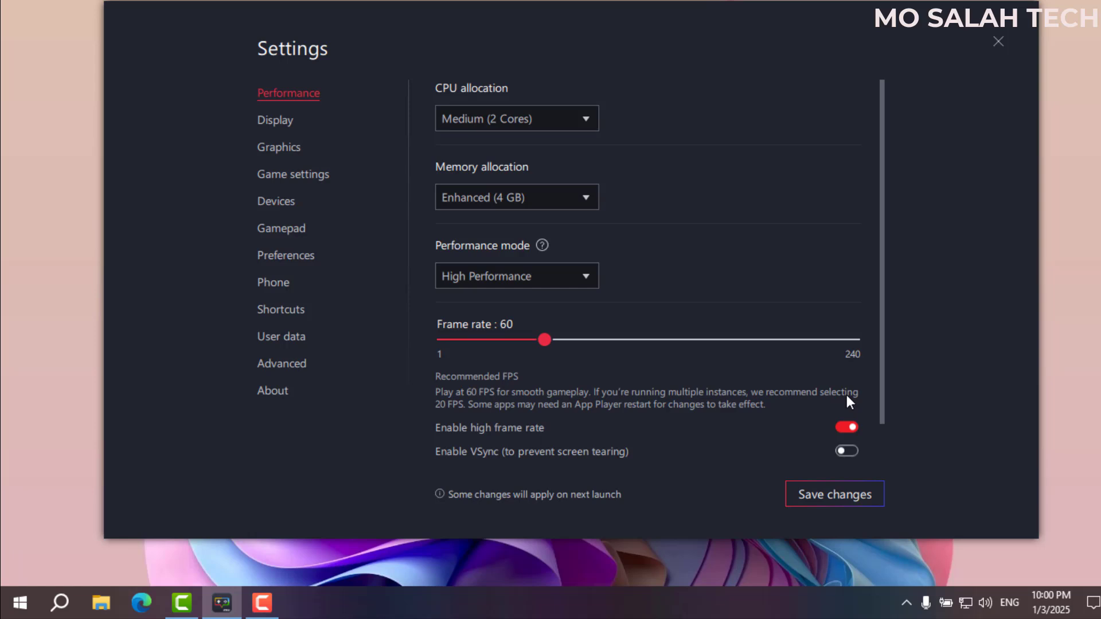
{"action": "left_click", "coordinate": [844, 431]}
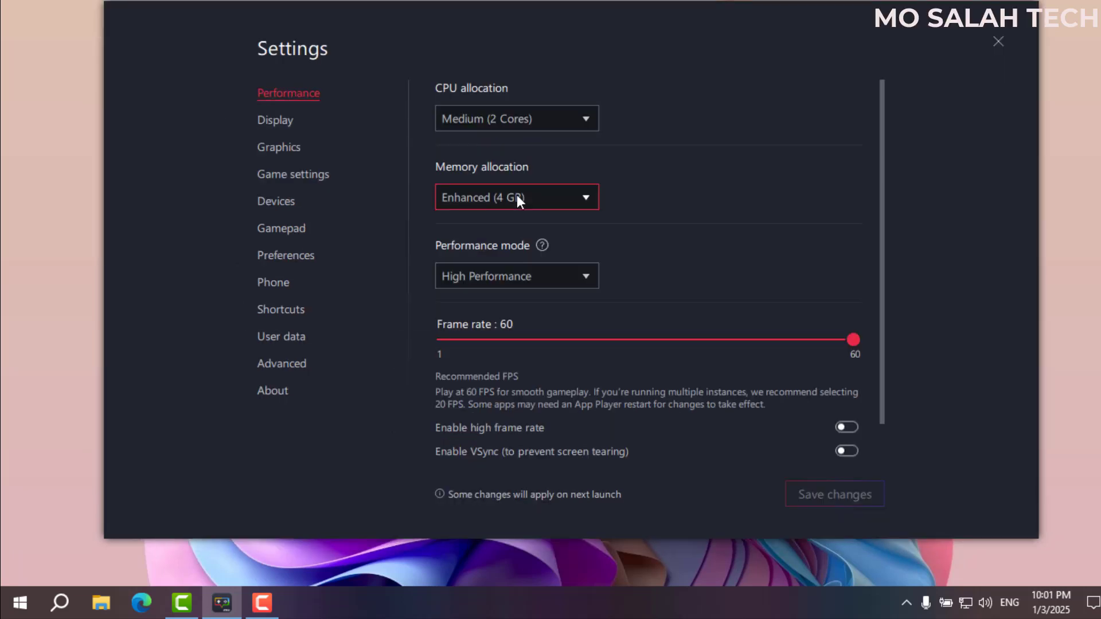
{"action": "left_click", "coordinate": [517, 197]}
{"action": "left_click", "coordinate": [508, 251]}
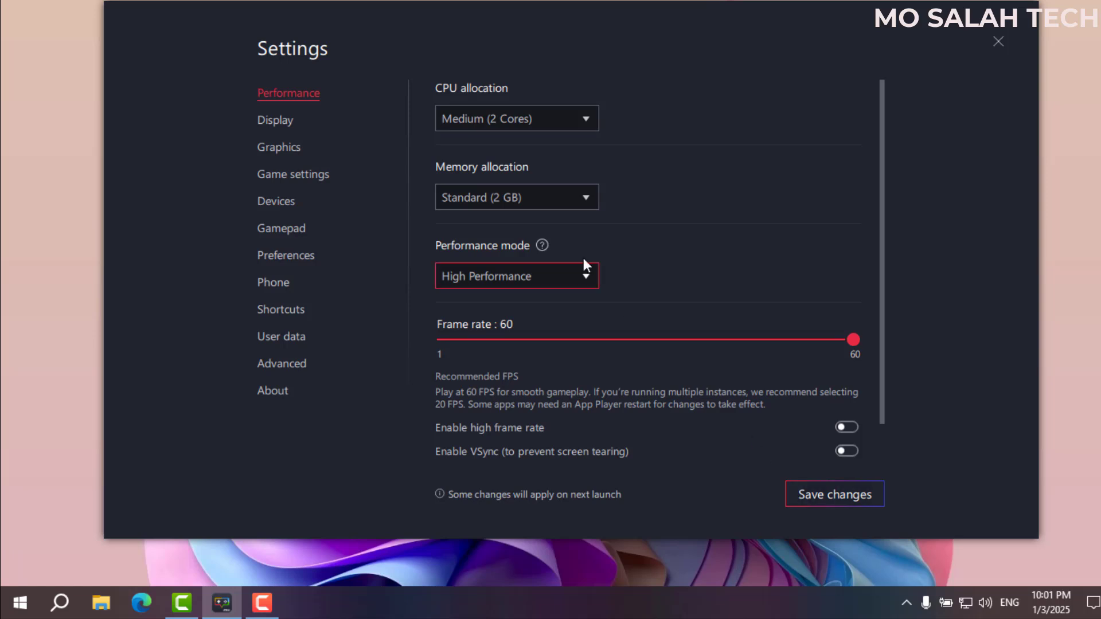
{"action": "left_click", "coordinate": [527, 198]}
{"action": "left_click", "coordinate": [514, 229]}
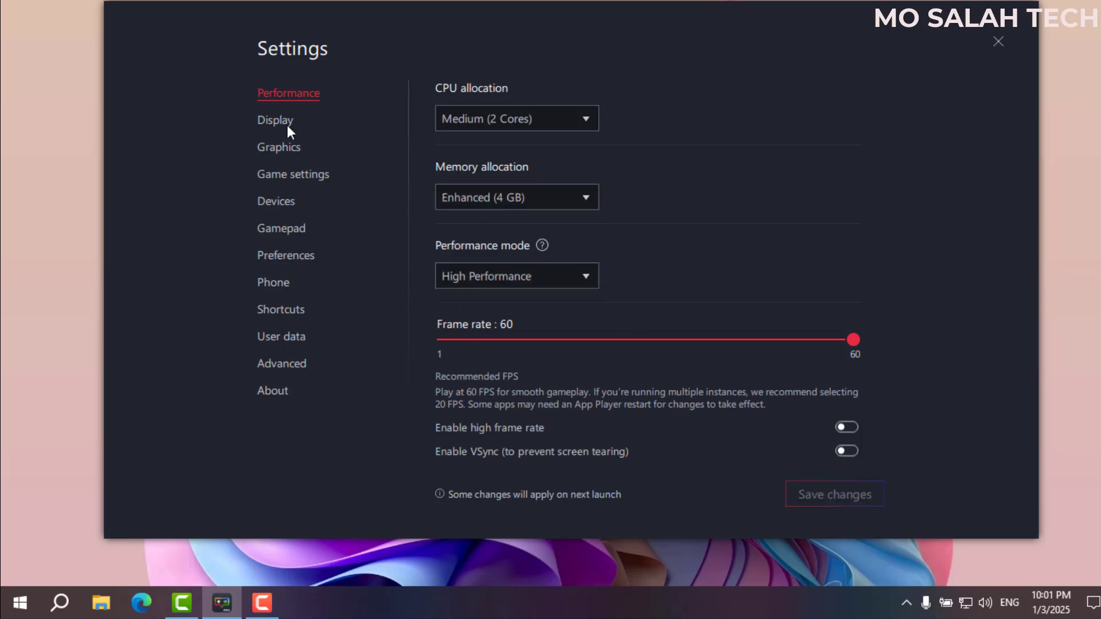
View the Display page (Landscape 1280 x 720, 240 DPI Medium), then right-click the desktop.
{"action": "left_click", "coordinate": [262, 122]}
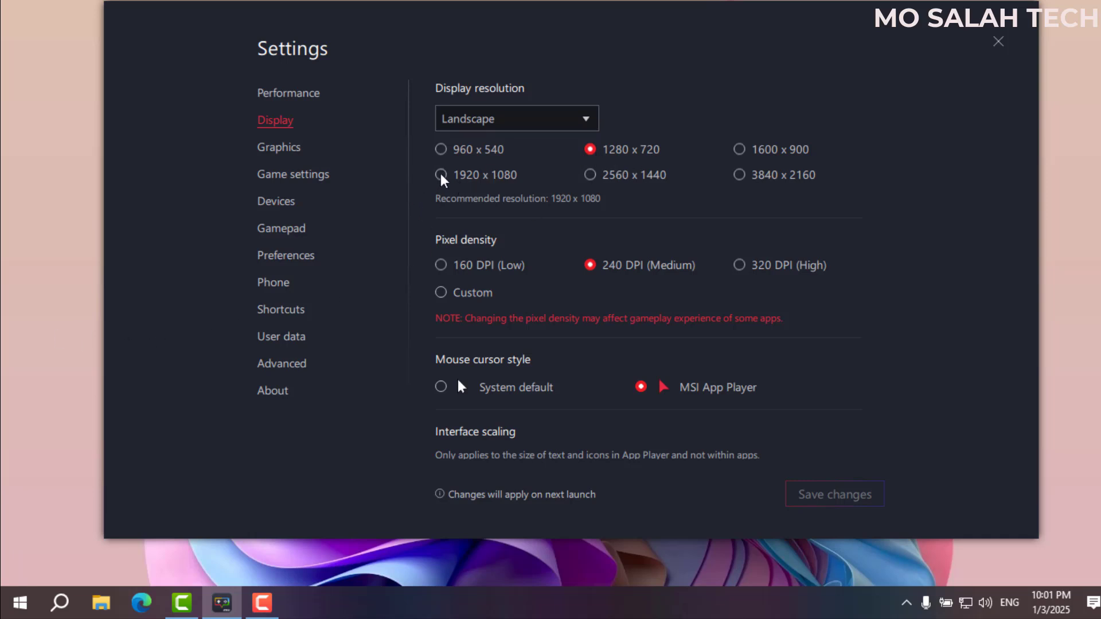
{"action": "right_click", "coordinate": [50, 295]}
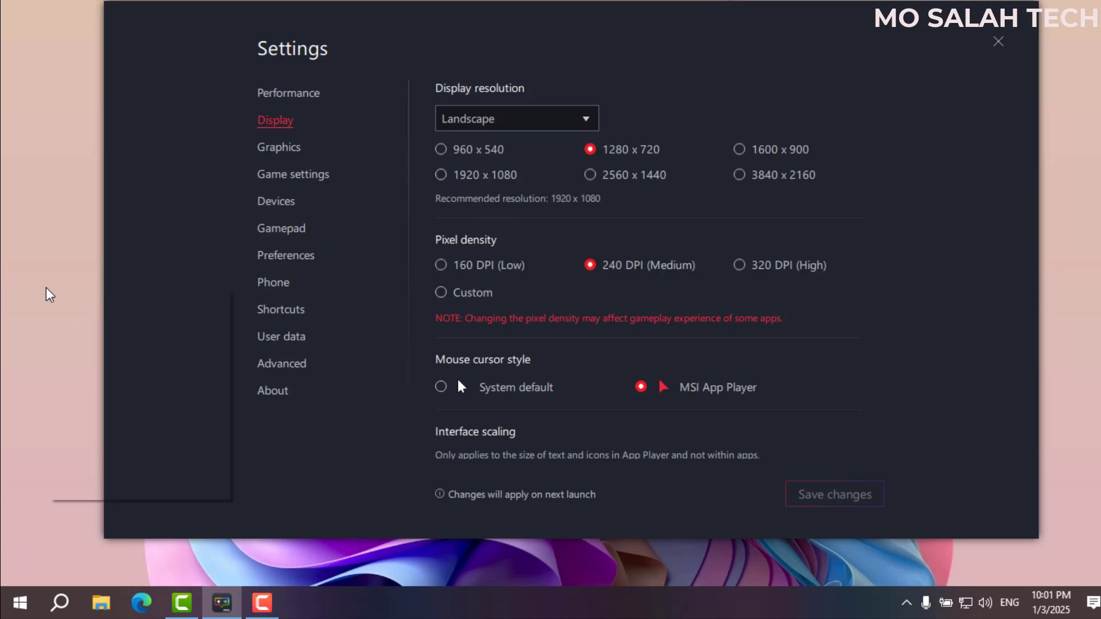
{"action": "right_click", "coordinate": [54, 370]}
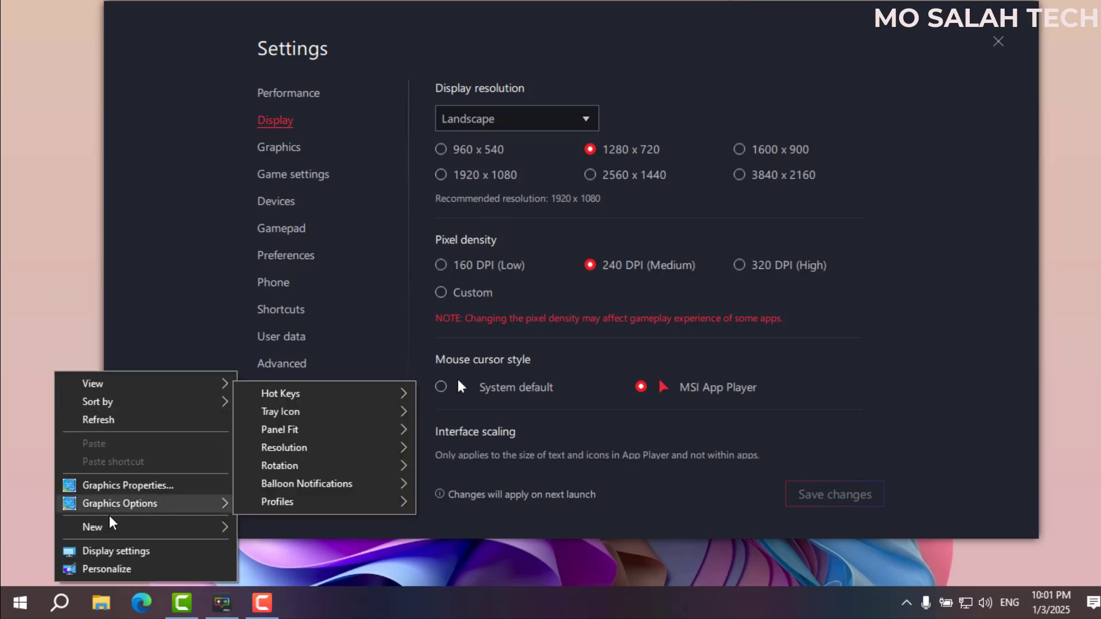
{"action": "left_click", "coordinate": [116, 551]}
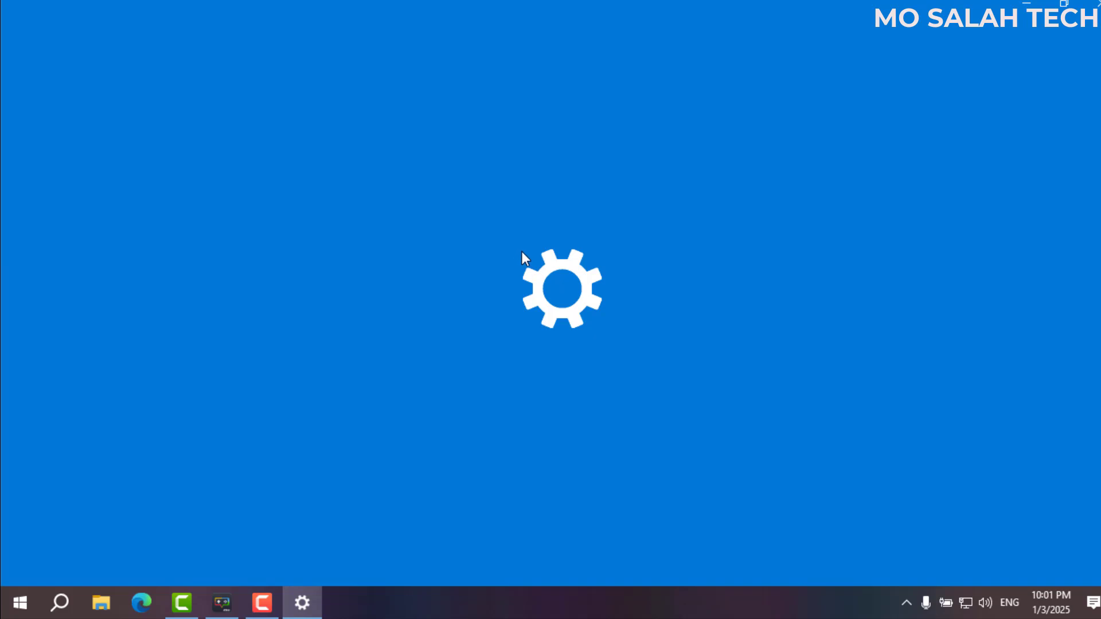
{"action": "scroll", "coordinate": [469, 395], "scroll_direction": "down", "scroll_amount": 1}
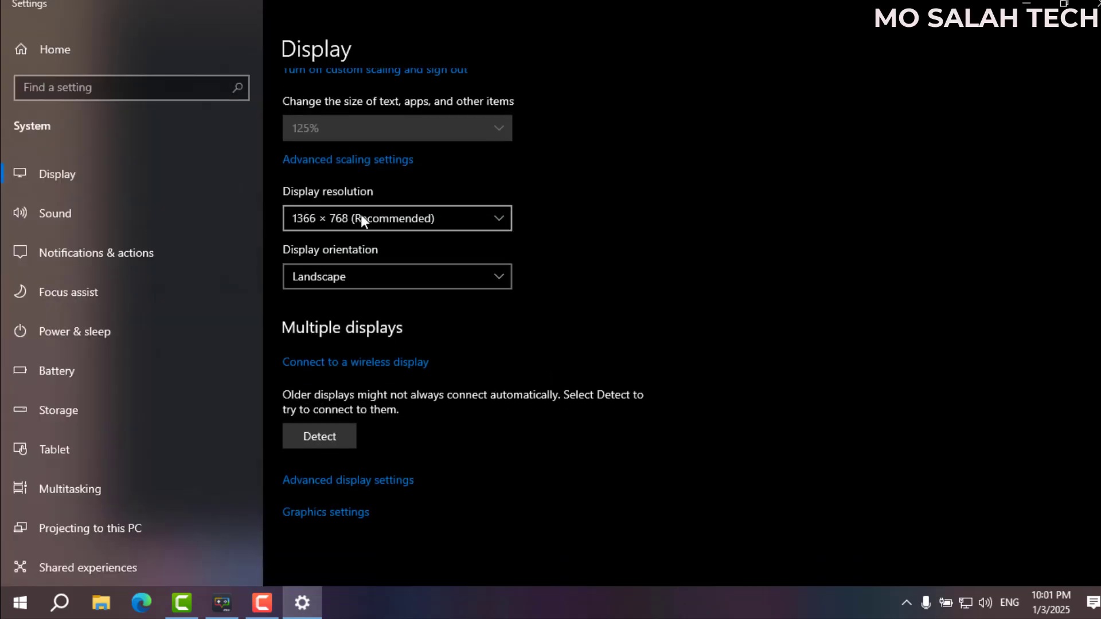
{"action": "left_click", "coordinate": [1095, 3]}
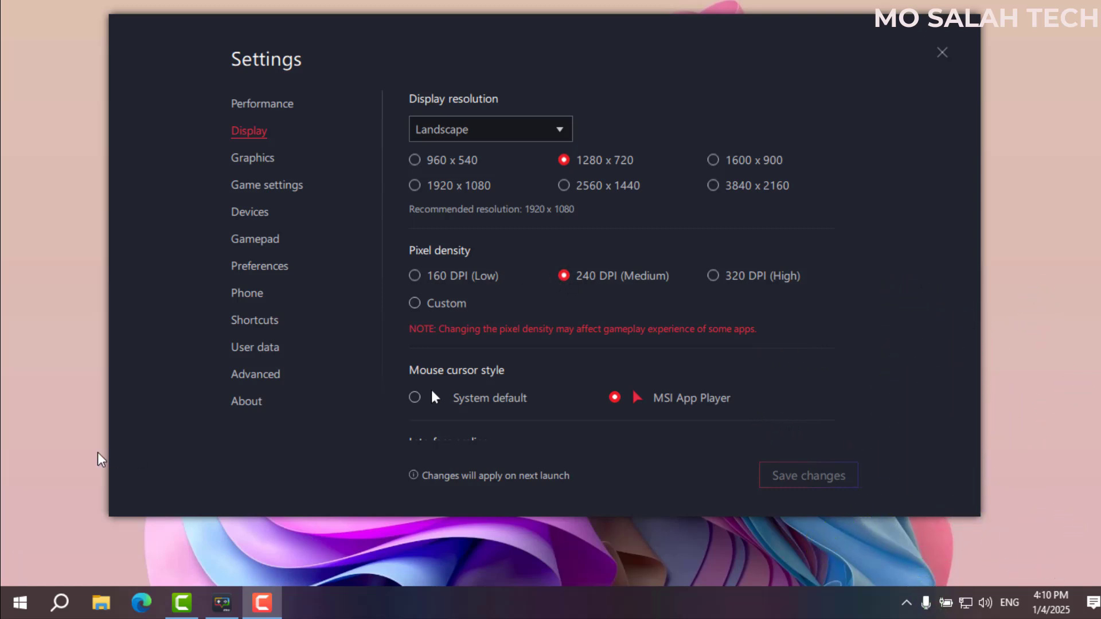
{"action": "right_click", "coordinate": [17, 462]}
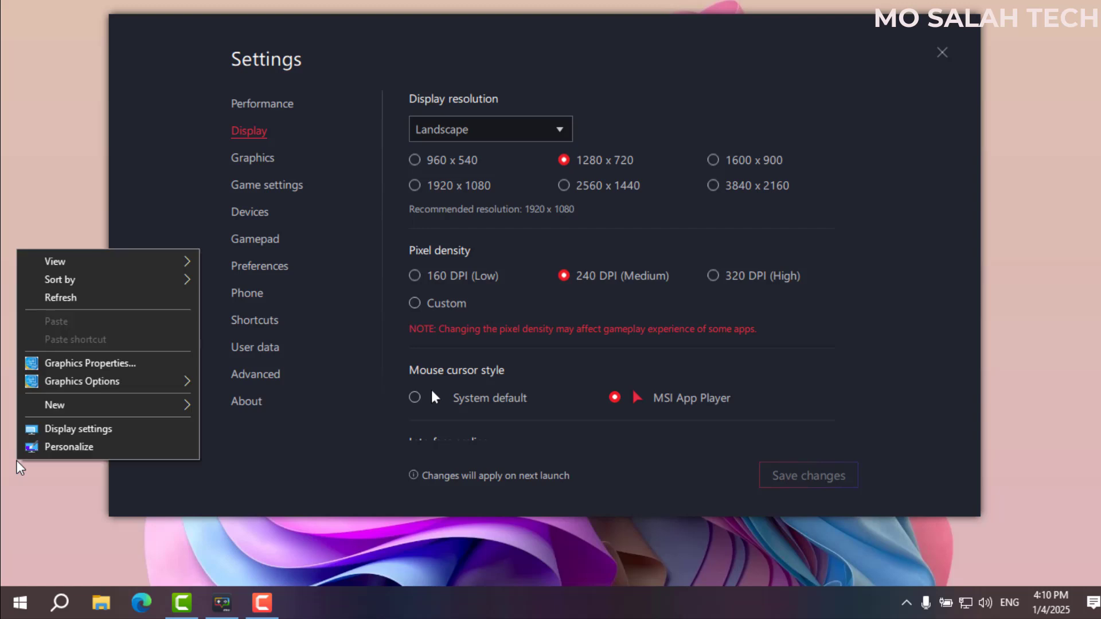
{"action": "left_click", "coordinate": [78, 429]}
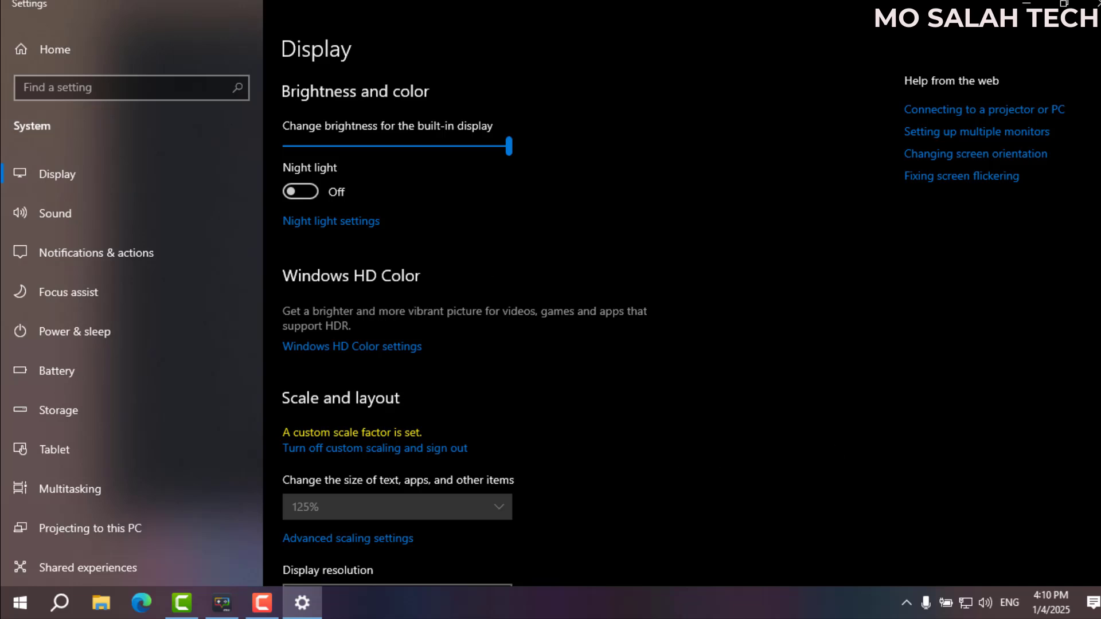
{"action": "scroll", "coordinate": [464, 308], "scroll_direction": "down", "scroll_amount": 6}
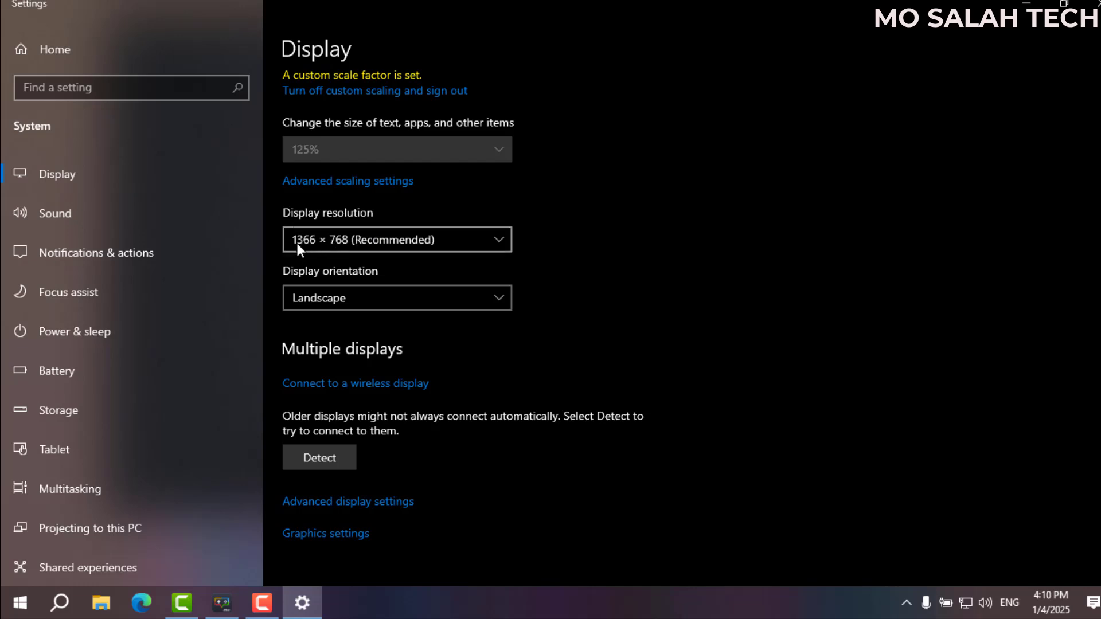
{"action": "left_click", "coordinate": [333, 240]}
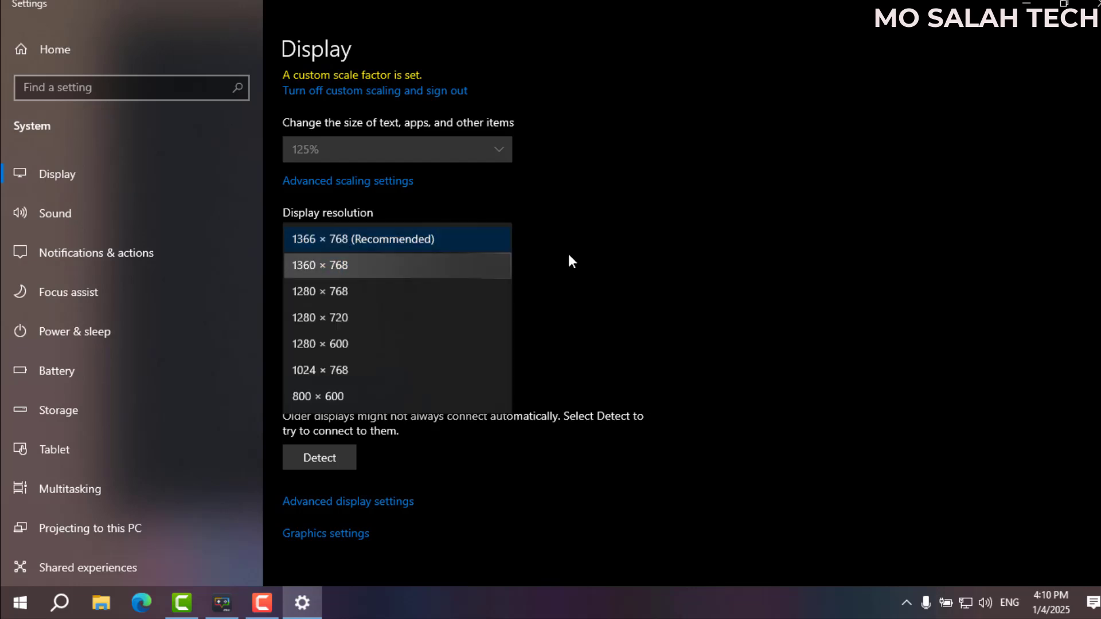
{"action": "left_click", "coordinate": [944, 132]}
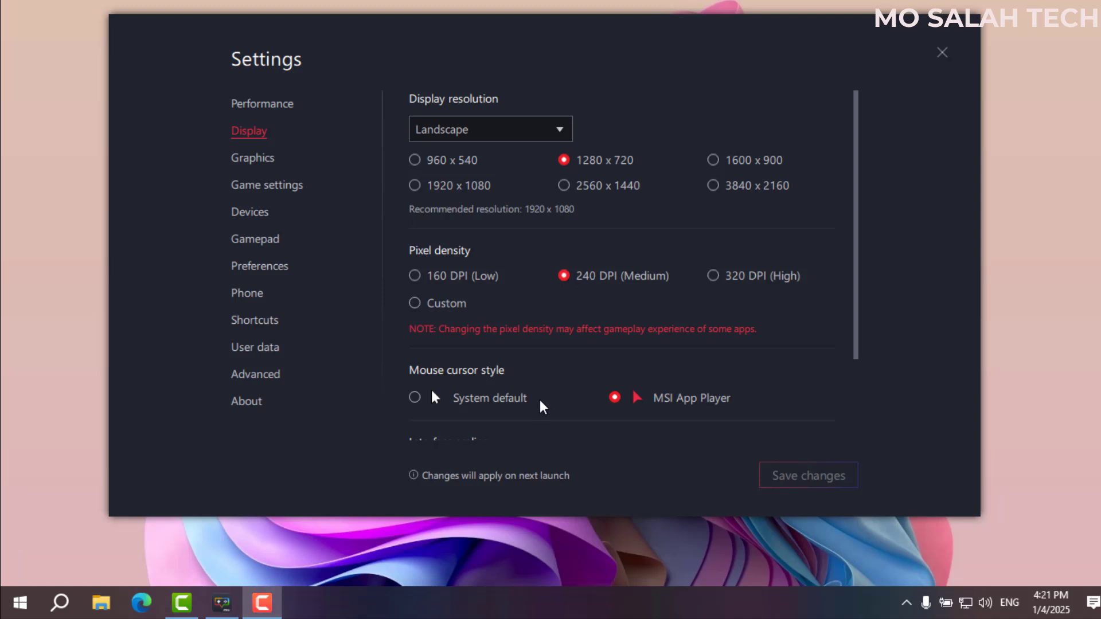
{"action": "scroll", "coordinate": [541, 405], "scroll_direction": "down", "scroll_amount": 2}
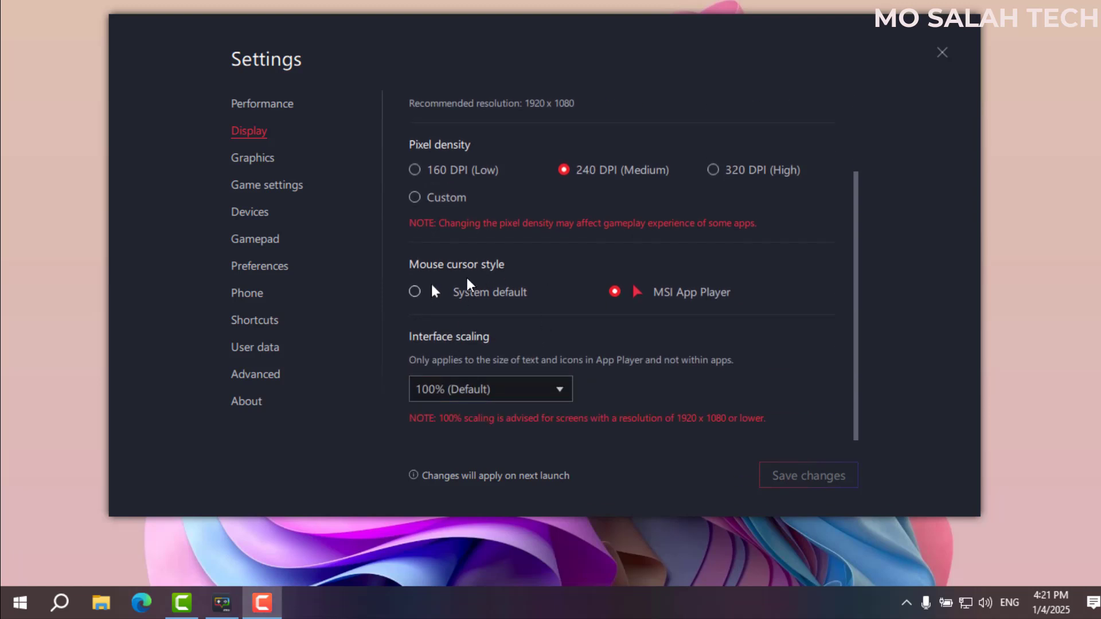
{"action": "left_click", "coordinate": [413, 290]}
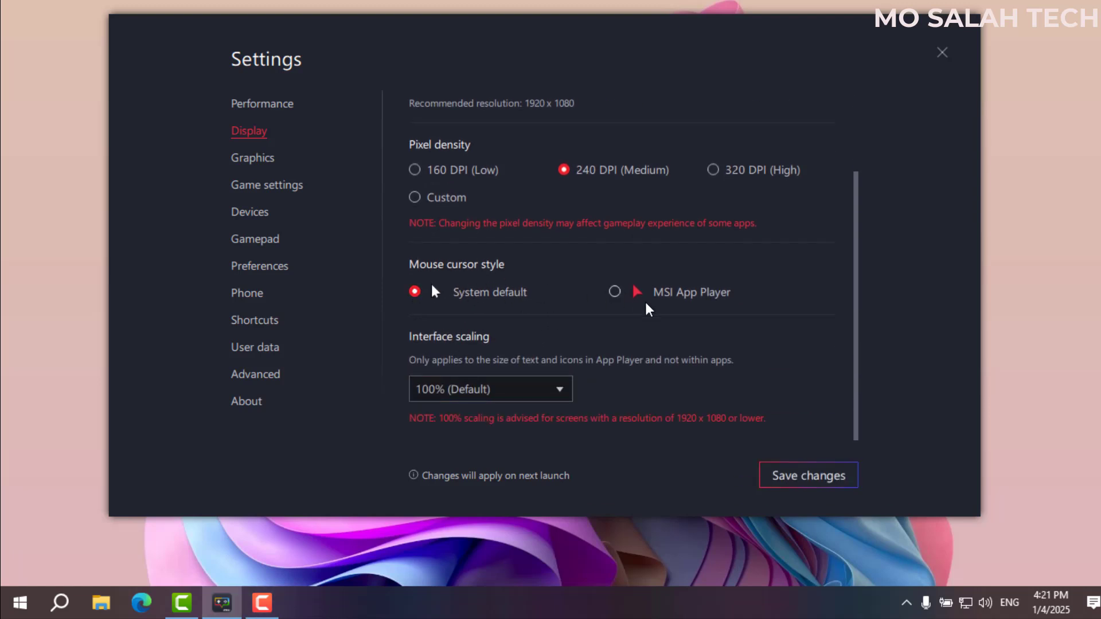
{"action": "left_click", "coordinate": [624, 294]}
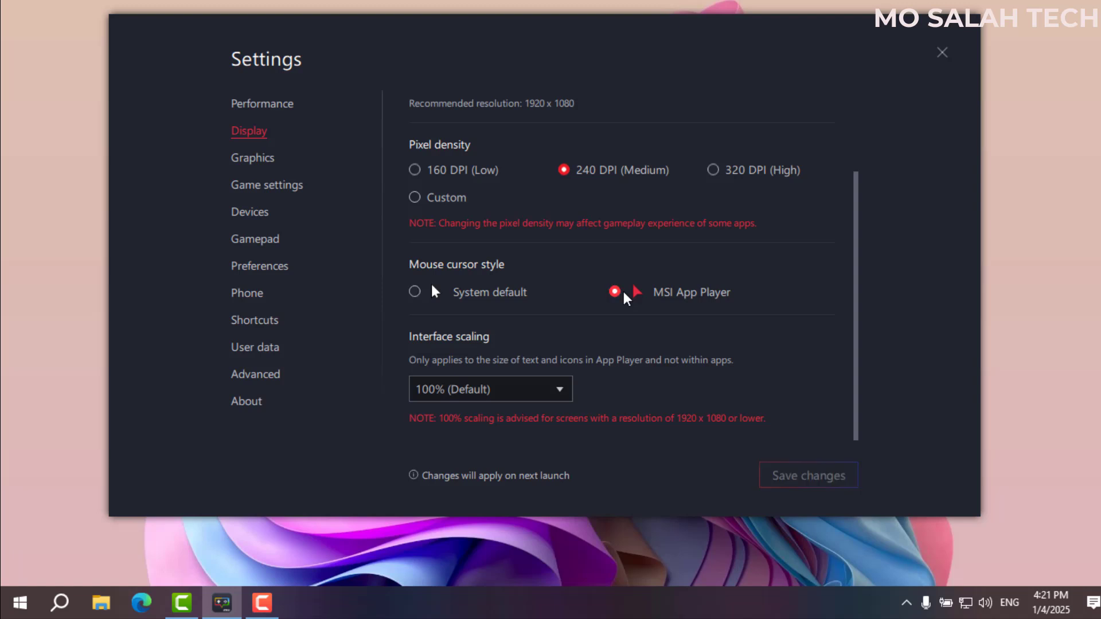
On the Graphics page, switch the renderer to OpenGL and back to DirectX, keeping interface renderer Auto.
{"action": "left_click", "coordinate": [248, 160]}
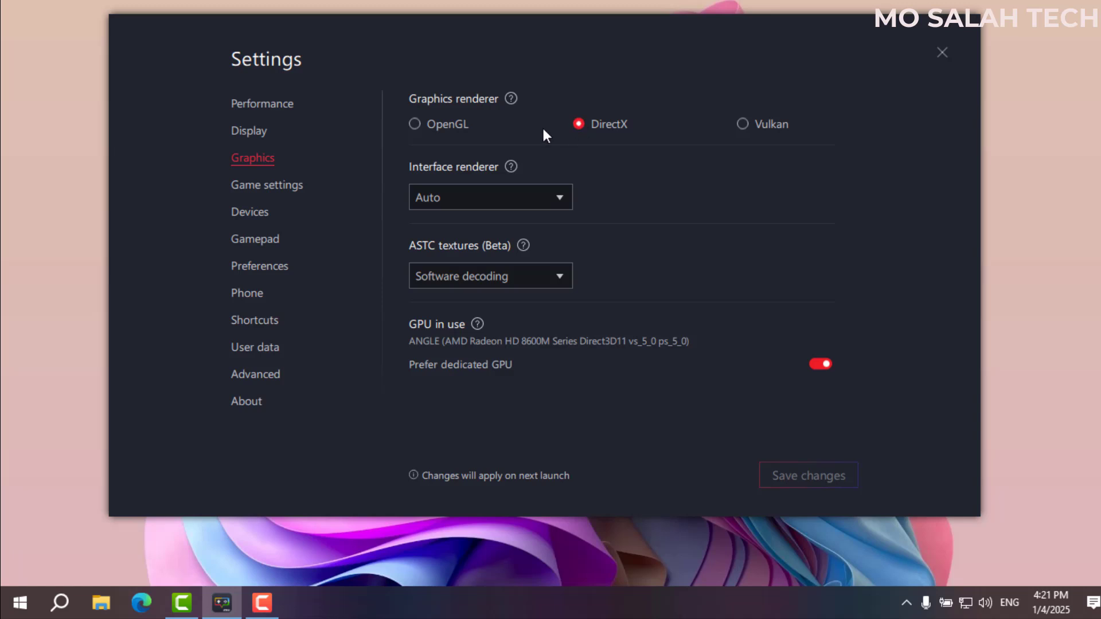
{"action": "left_click", "coordinate": [414, 123]}
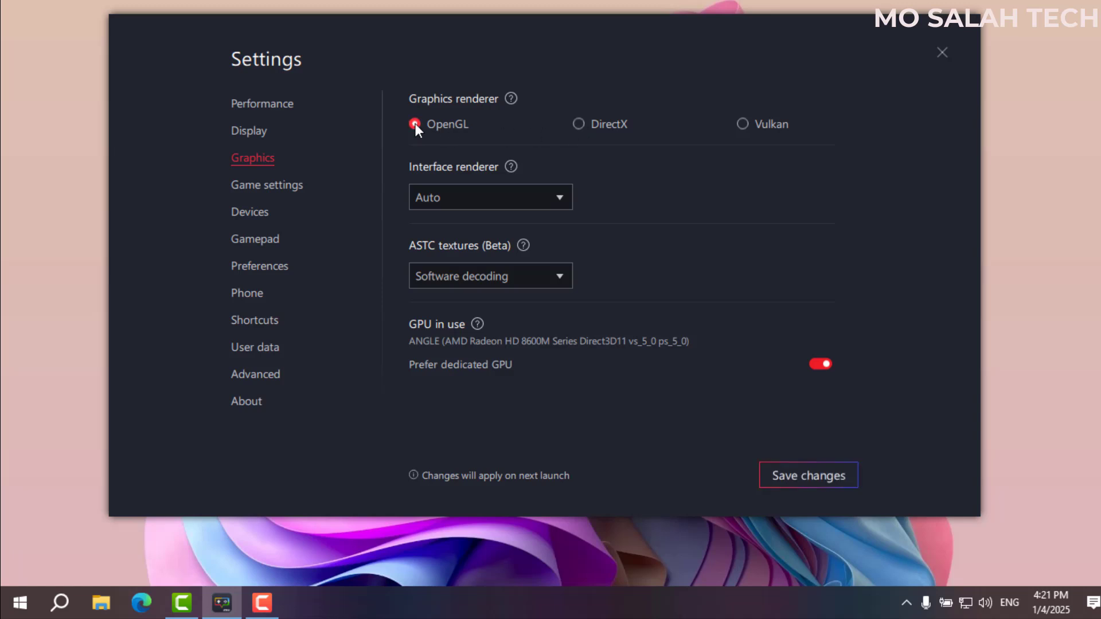
{"action": "left_click", "coordinate": [577, 125]}
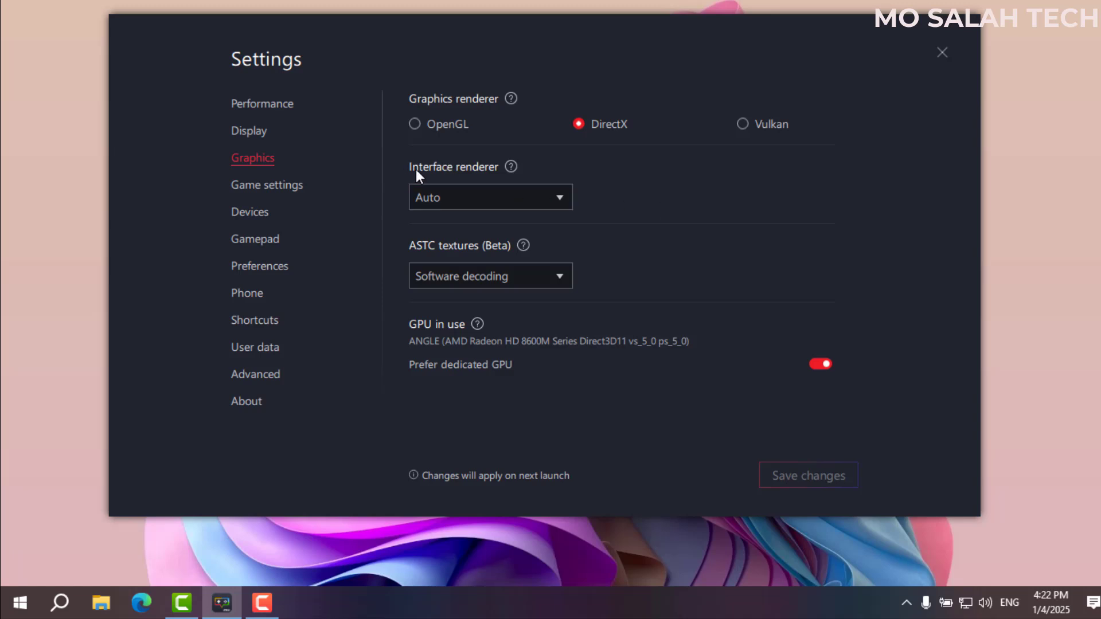
{"action": "left_click", "coordinate": [436, 202]}
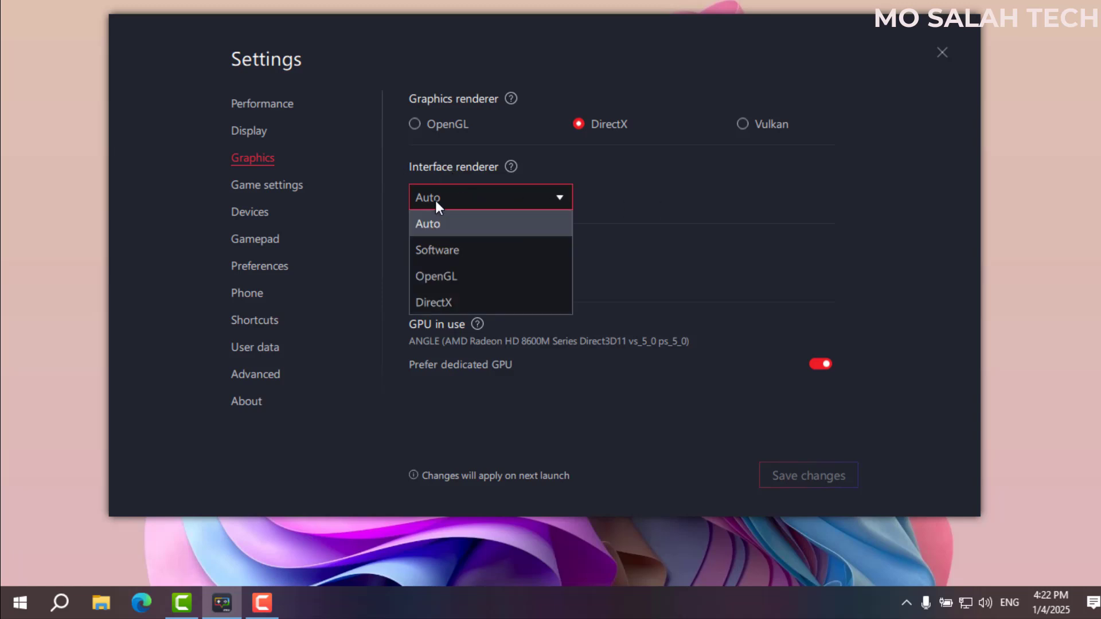
{"action": "left_click", "coordinate": [437, 205]}
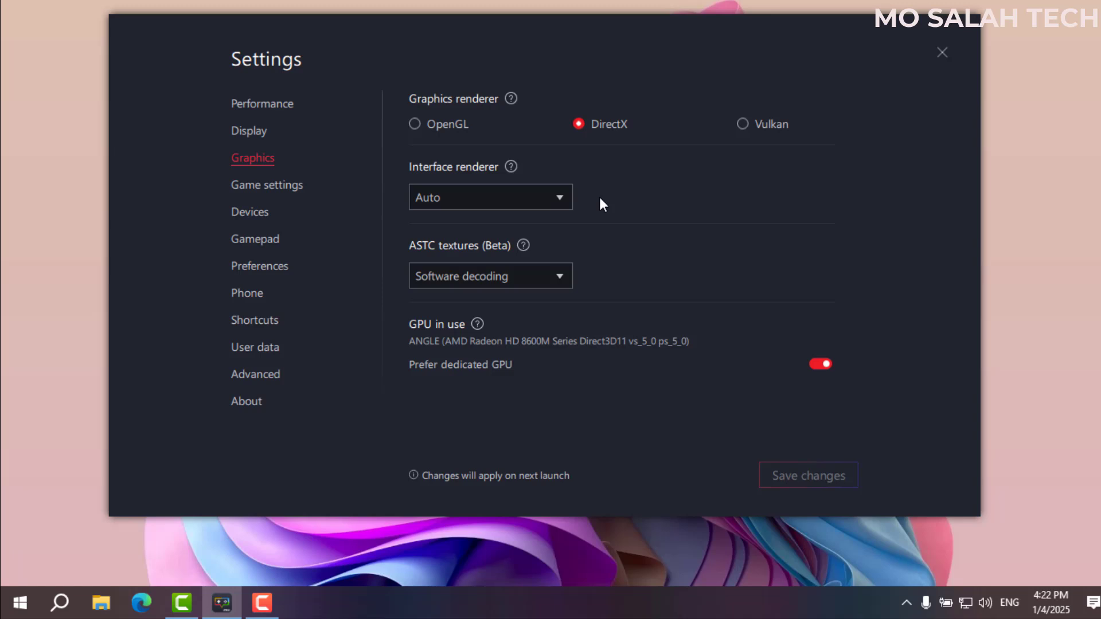
{"action": "left_click", "coordinate": [554, 198]}
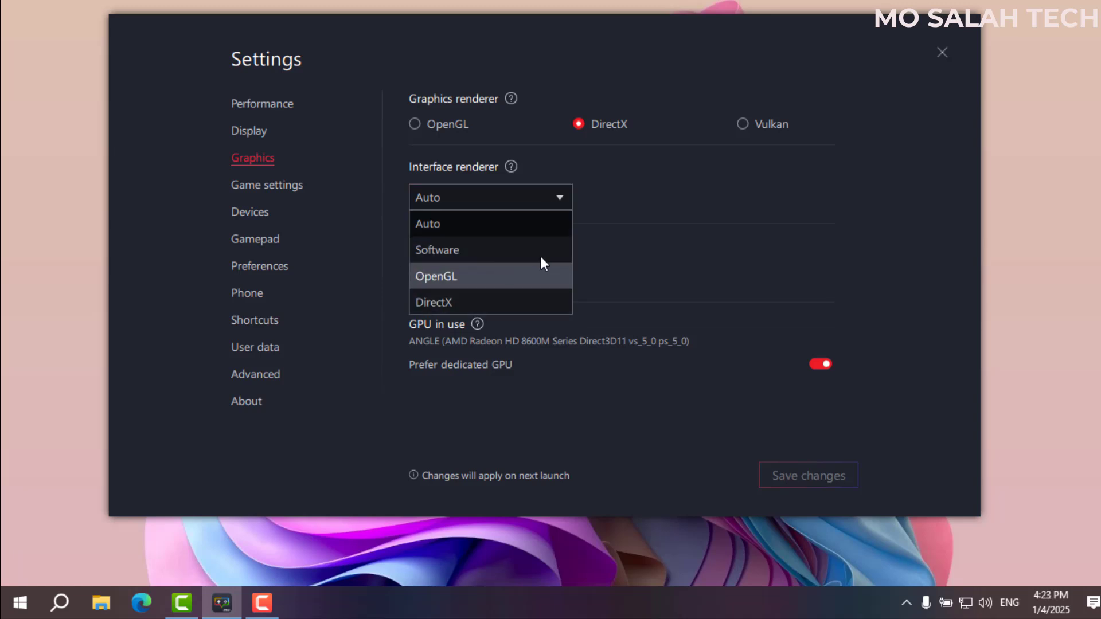
{"action": "left_click", "coordinate": [630, 208]}
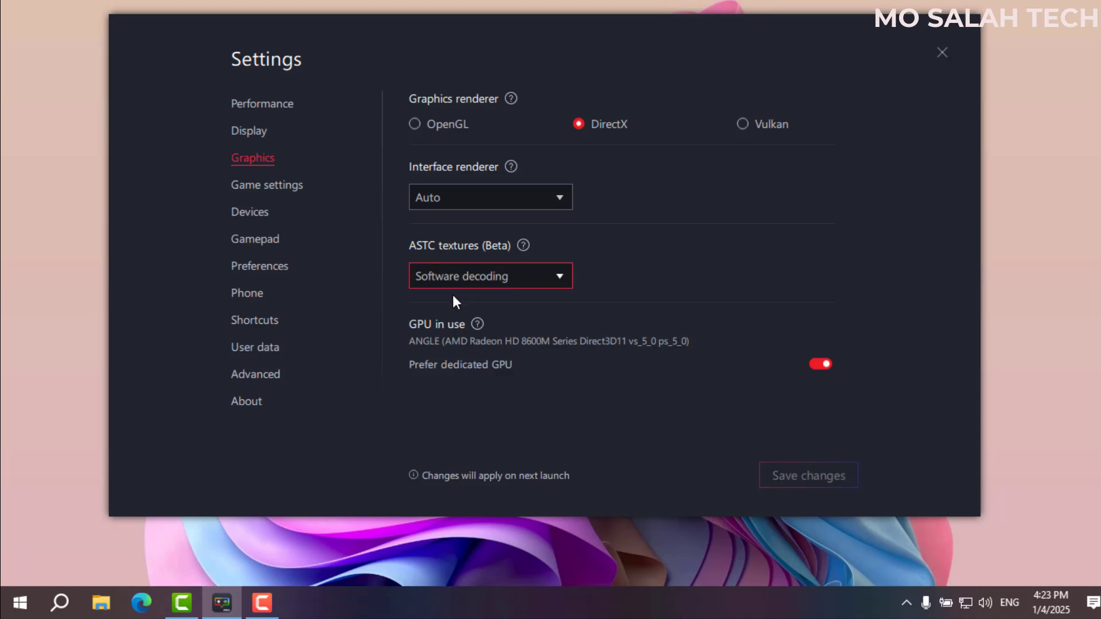
Keep ASTC textures on Software decoding and toggle Prefer dedicated GPU off and back on.
{"action": "left_click", "coordinate": [457, 275]}
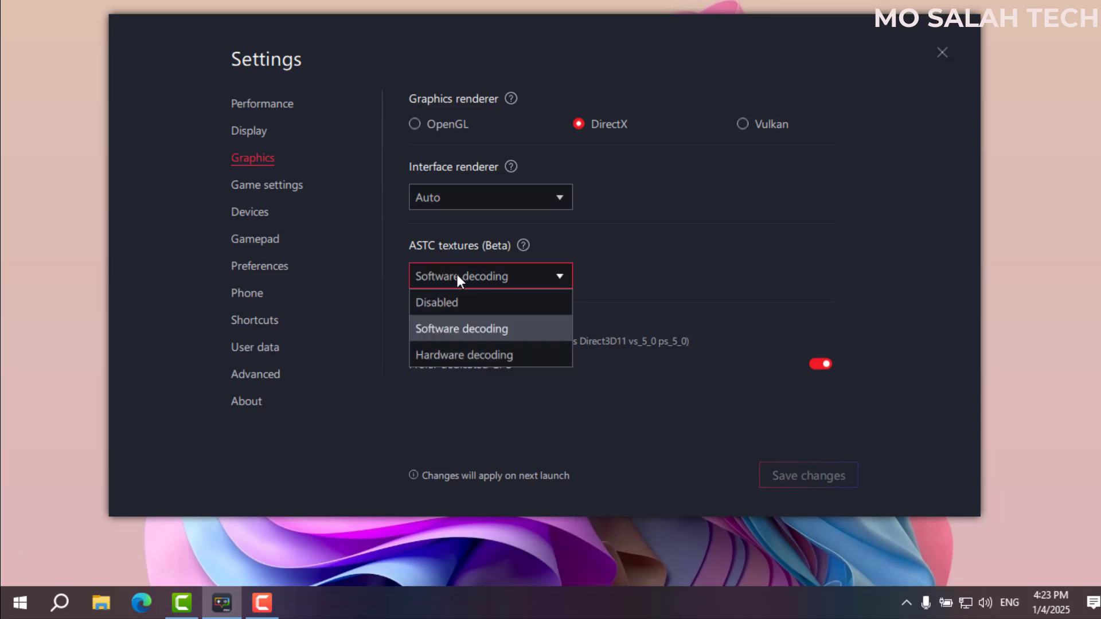
{"action": "left_click", "coordinate": [489, 276]}
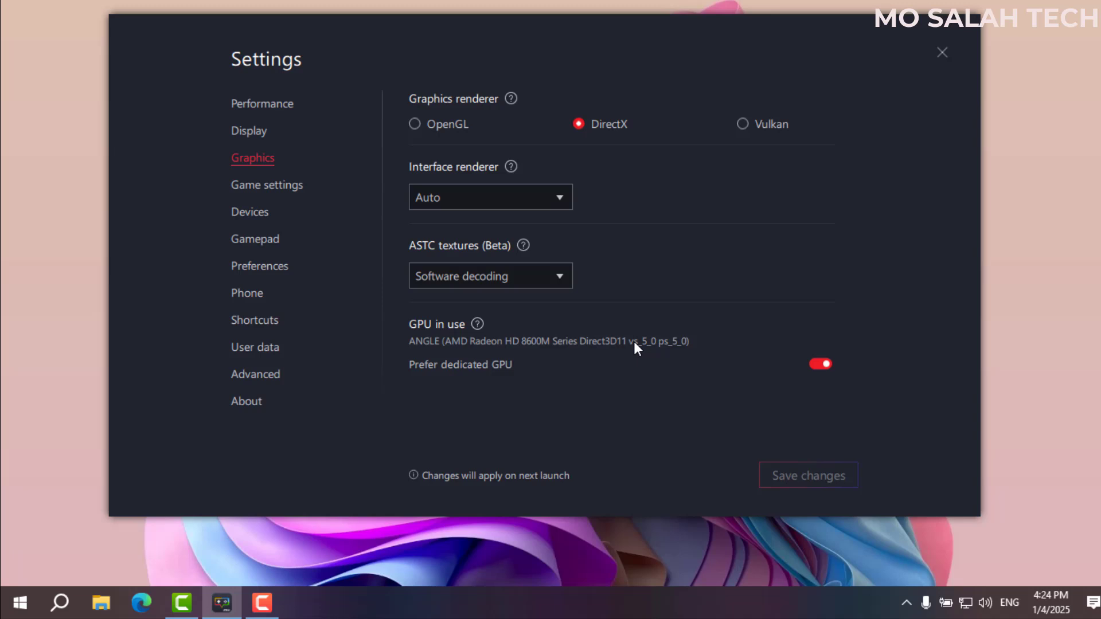
{"action": "left_click", "coordinate": [823, 363]}
{"action": "left_click", "coordinate": [824, 364]}
In Game settings, toggle BB Racing's fullscreen launch on, then back off.
{"action": "left_click", "coordinate": [251, 190]}
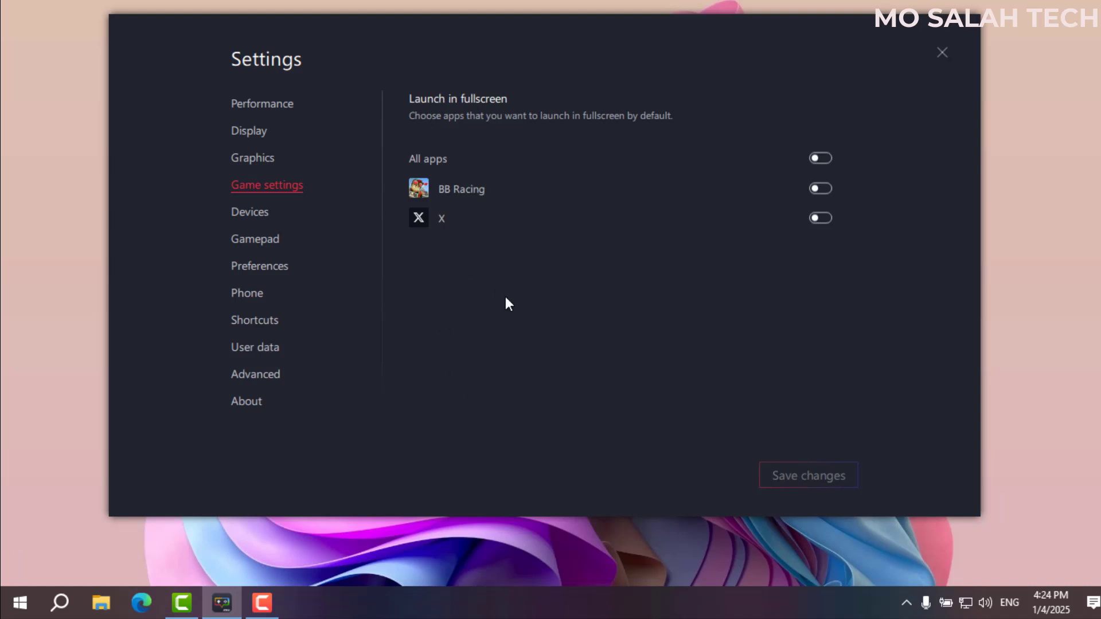
{"action": "left_click", "coordinate": [824, 193]}
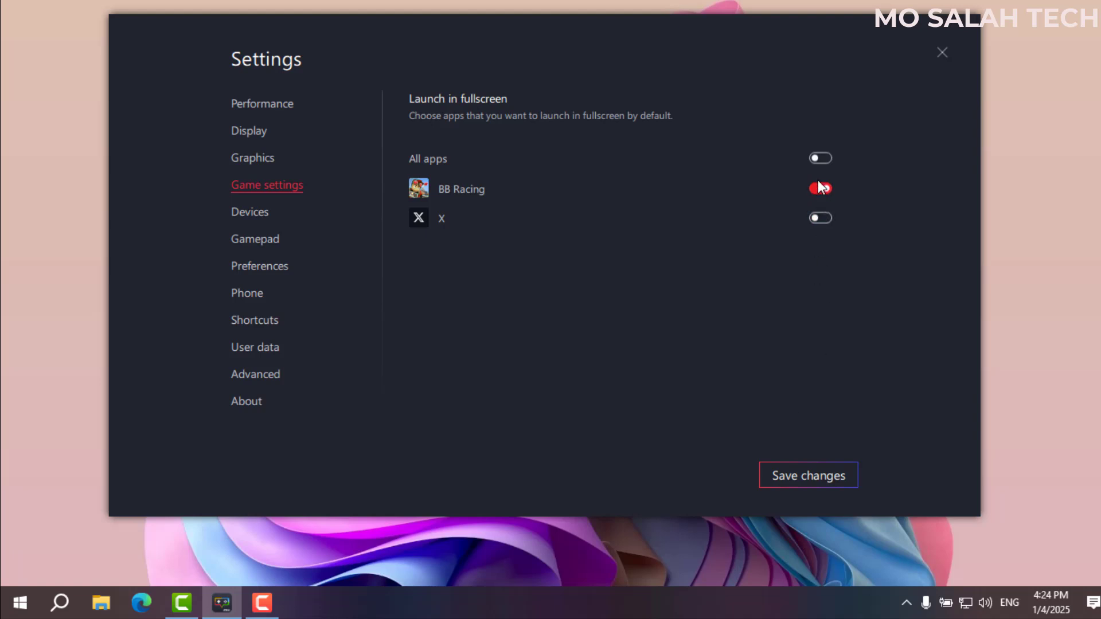
{"action": "left_click", "coordinate": [811, 190]}
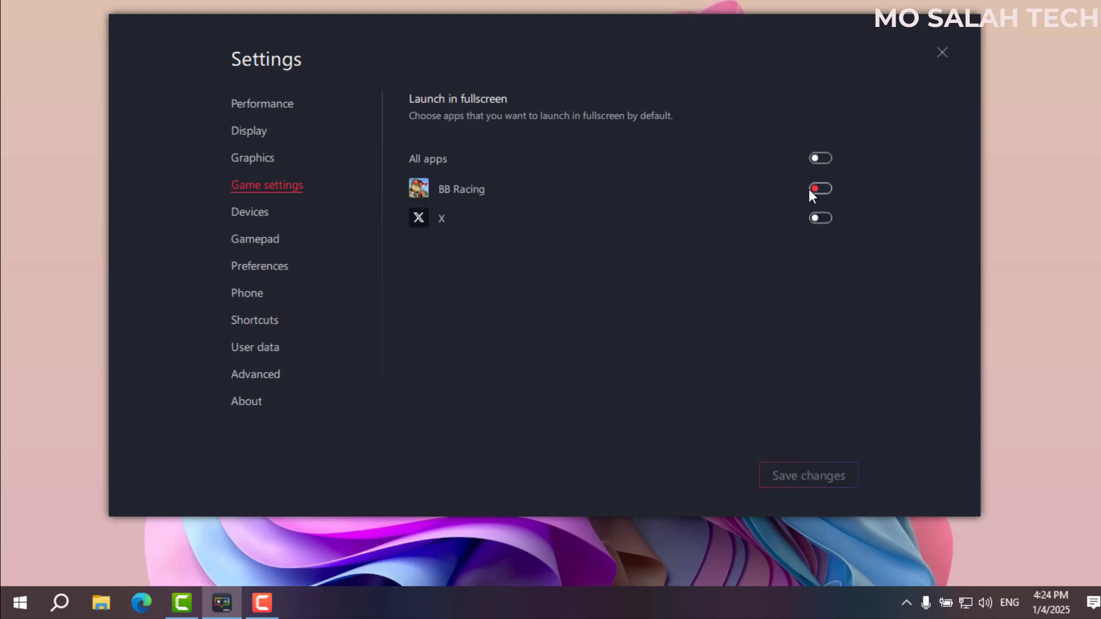
Review the speaker and microphone choices, keeping Windows default as the microphone.
{"action": "left_click", "coordinate": [265, 211]}
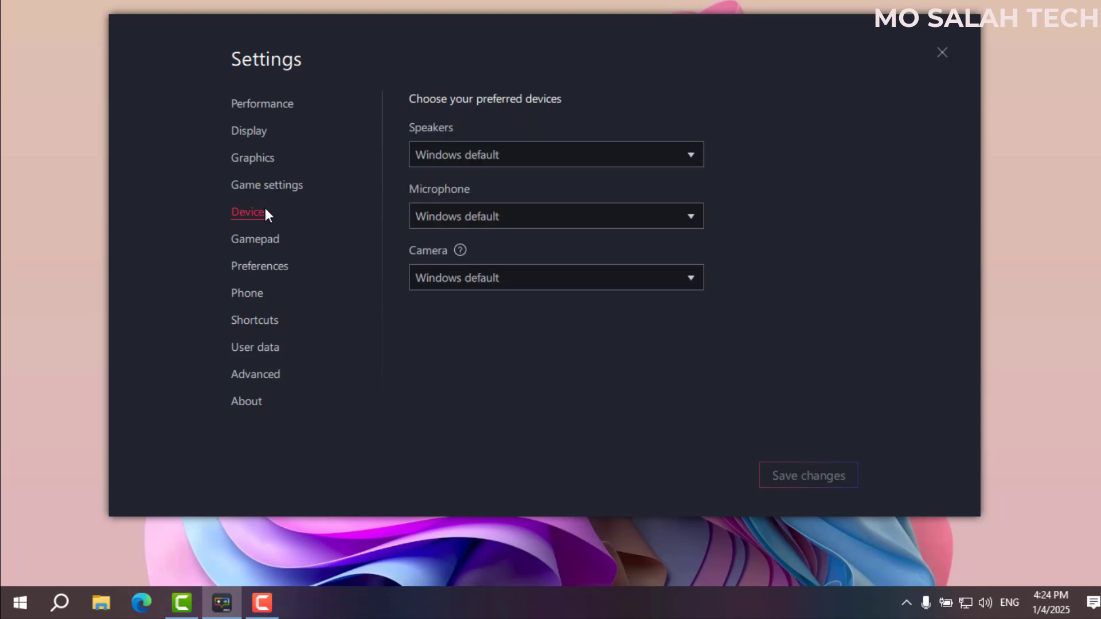
{"action": "left_click", "coordinate": [500, 157]}
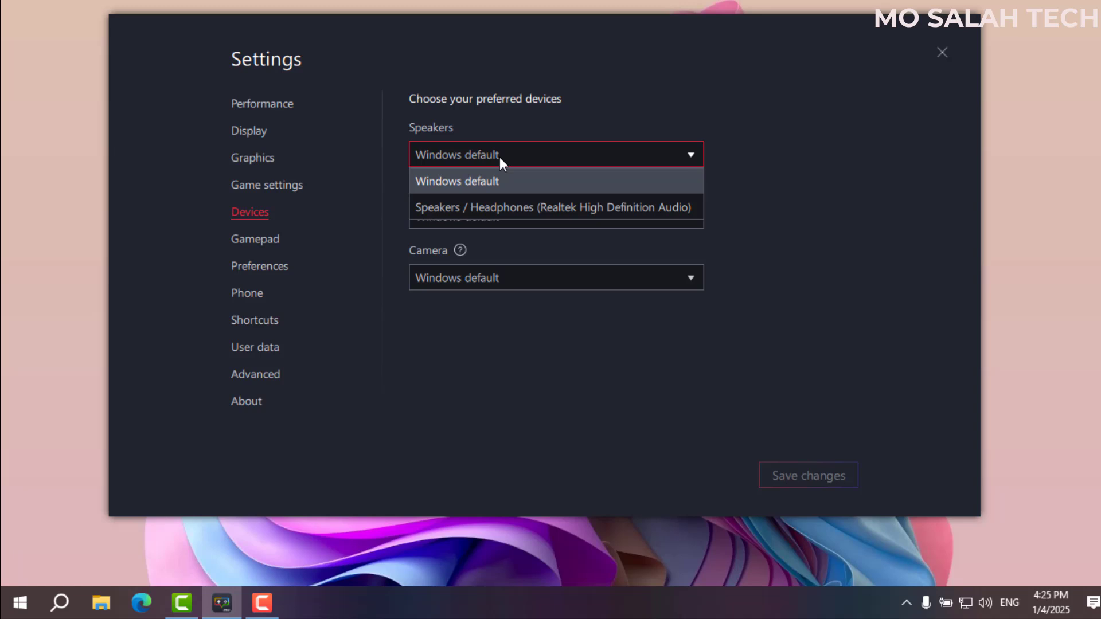
{"action": "left_click", "coordinate": [501, 157]}
{"action": "left_click", "coordinate": [497, 218]}
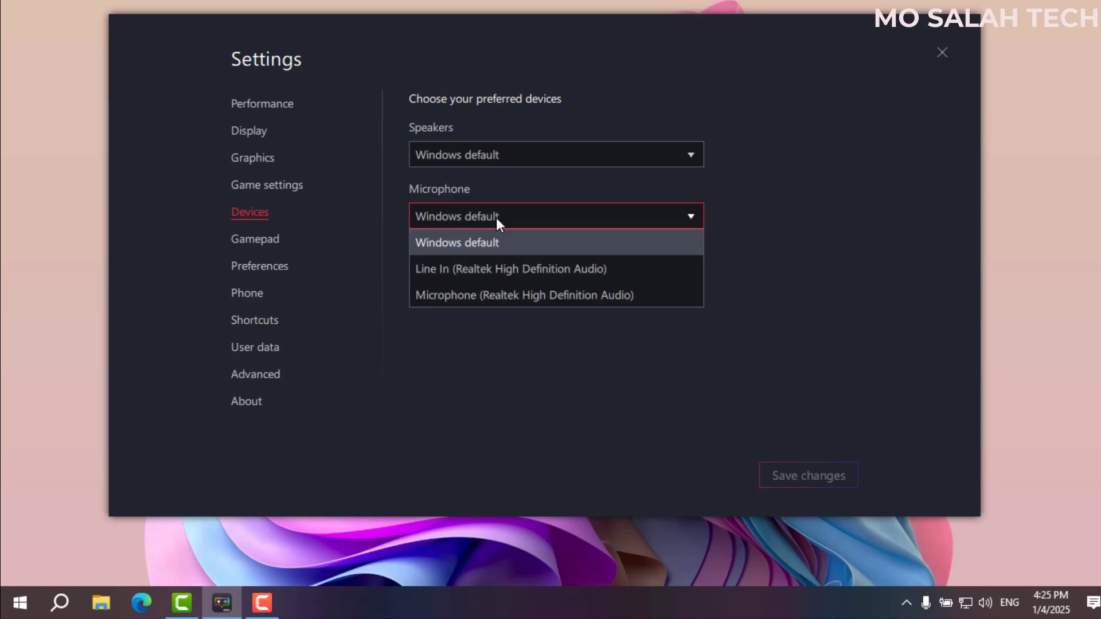
{"action": "left_click", "coordinate": [498, 210]}
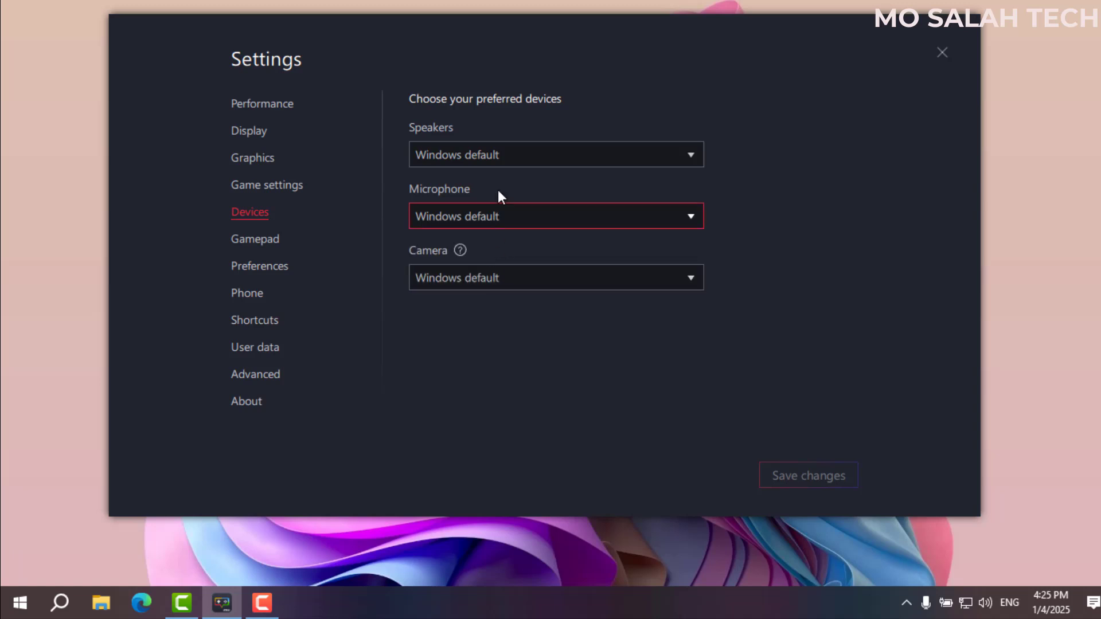
Browse the gamepad and preferences pages, and keep Samsung Galaxy S22 Ultra as the phone profile.
{"action": "left_click", "coordinate": [257, 235]}
{"action": "left_click", "coordinate": [265, 264]}
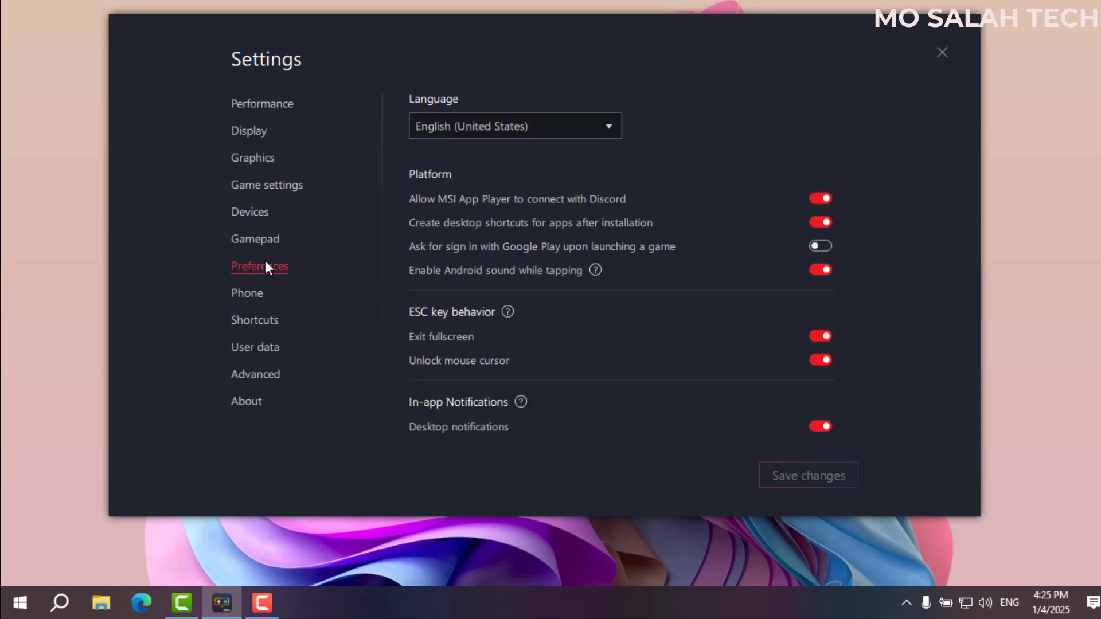
{"action": "left_click", "coordinate": [275, 297]}
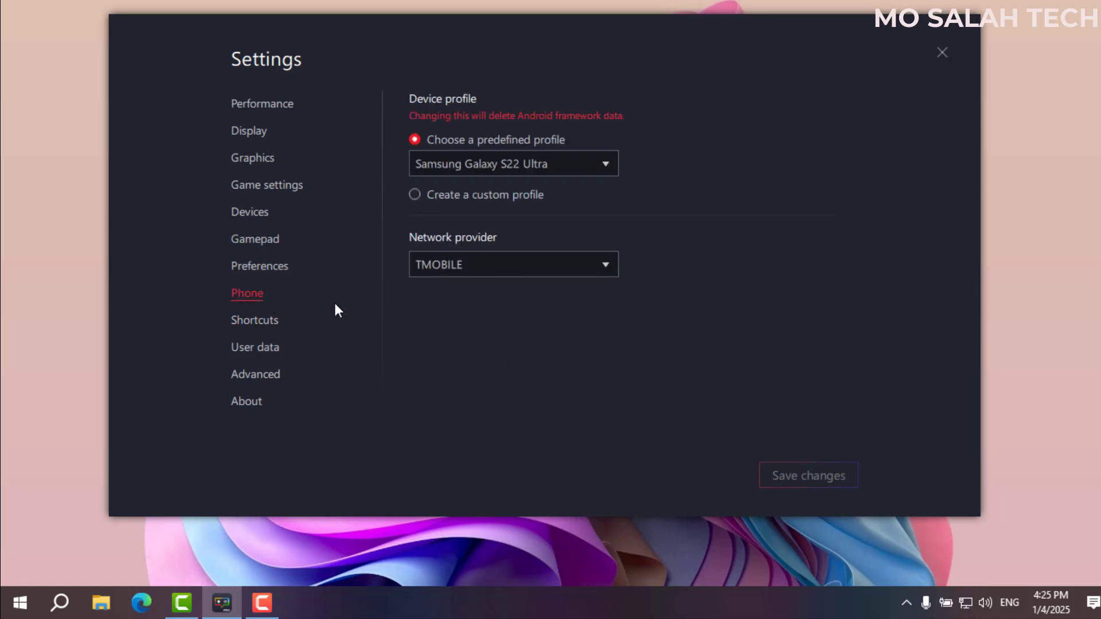
{"action": "left_click", "coordinate": [501, 164]}
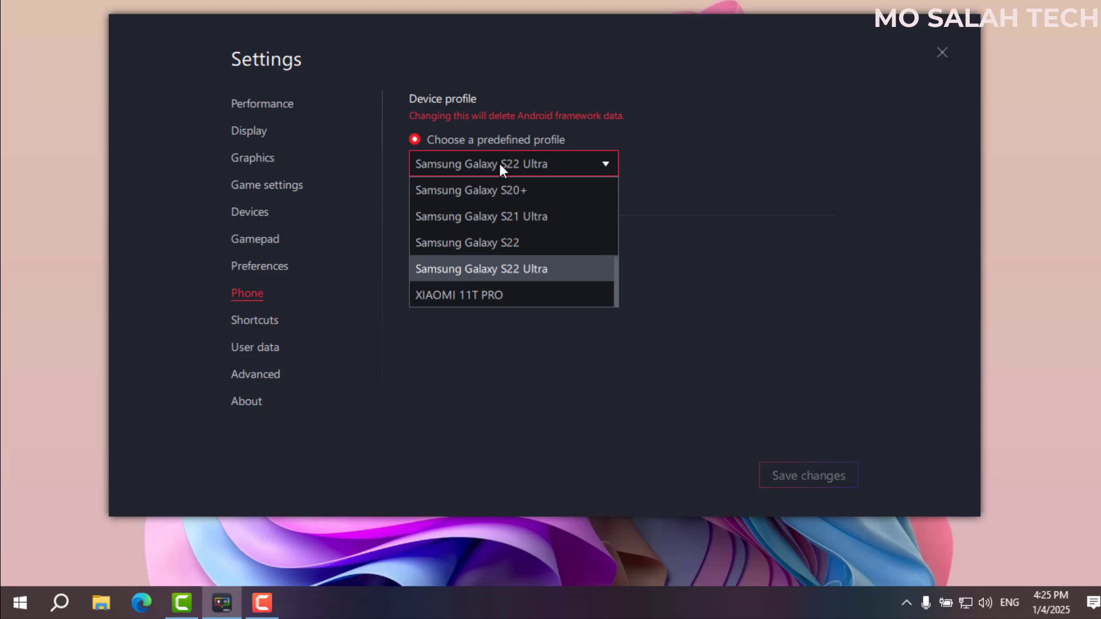
{"action": "left_click", "coordinate": [242, 319]}
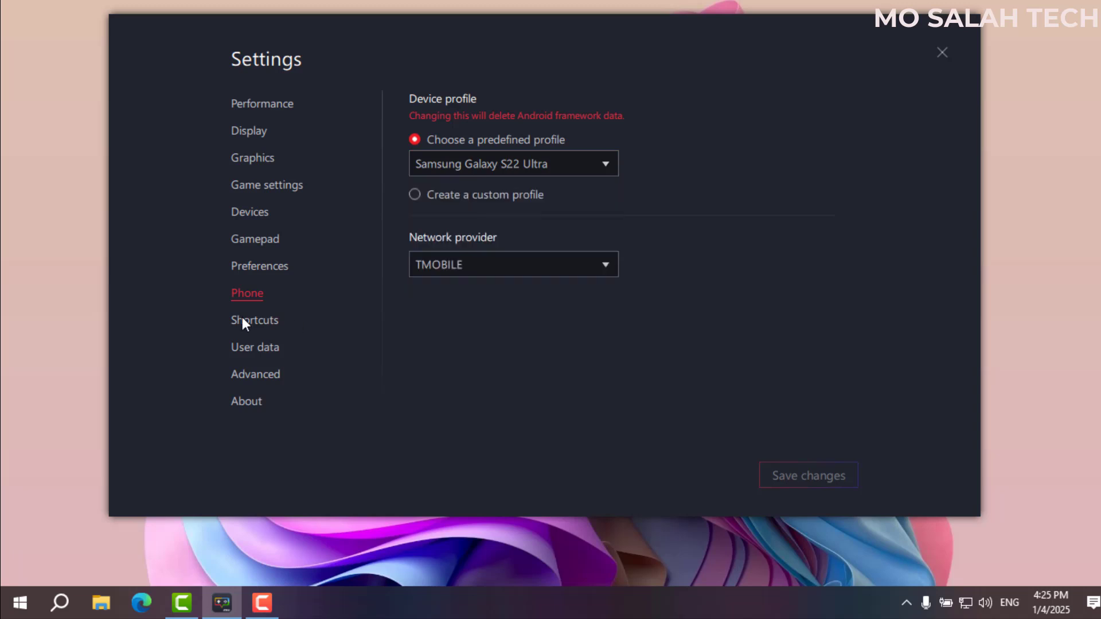
Look through the Shortcuts, User data, Advanced and Performance pages, then close Settings unchanged.
{"action": "left_click", "coordinate": [247, 321]}
{"action": "left_click", "coordinate": [250, 345]}
{"action": "left_click", "coordinate": [249, 374]}
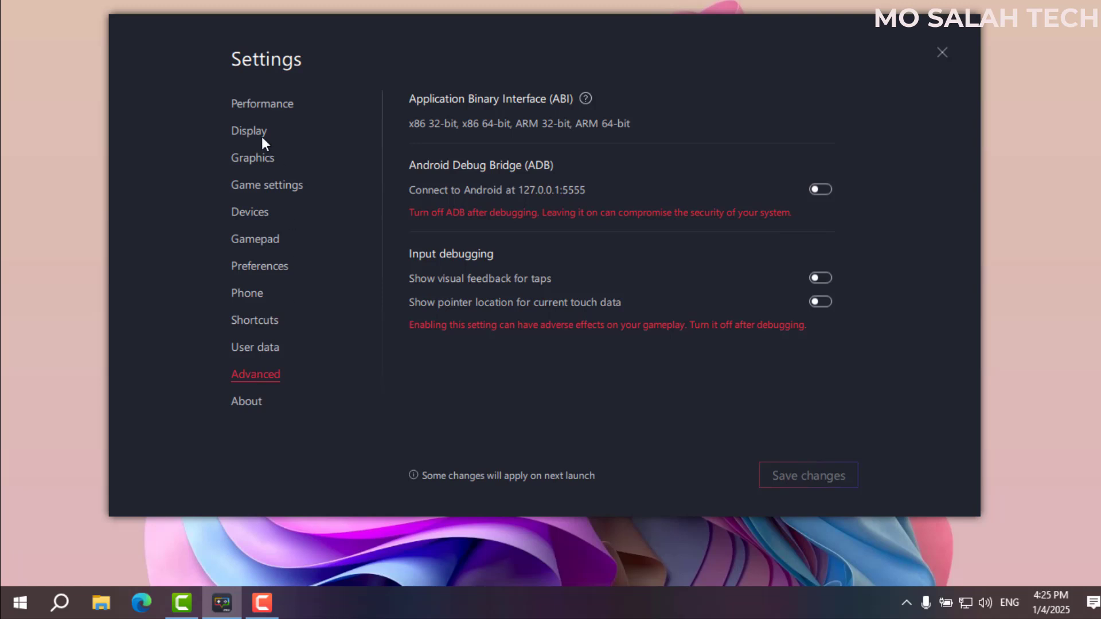
{"action": "left_click", "coordinate": [235, 94]}
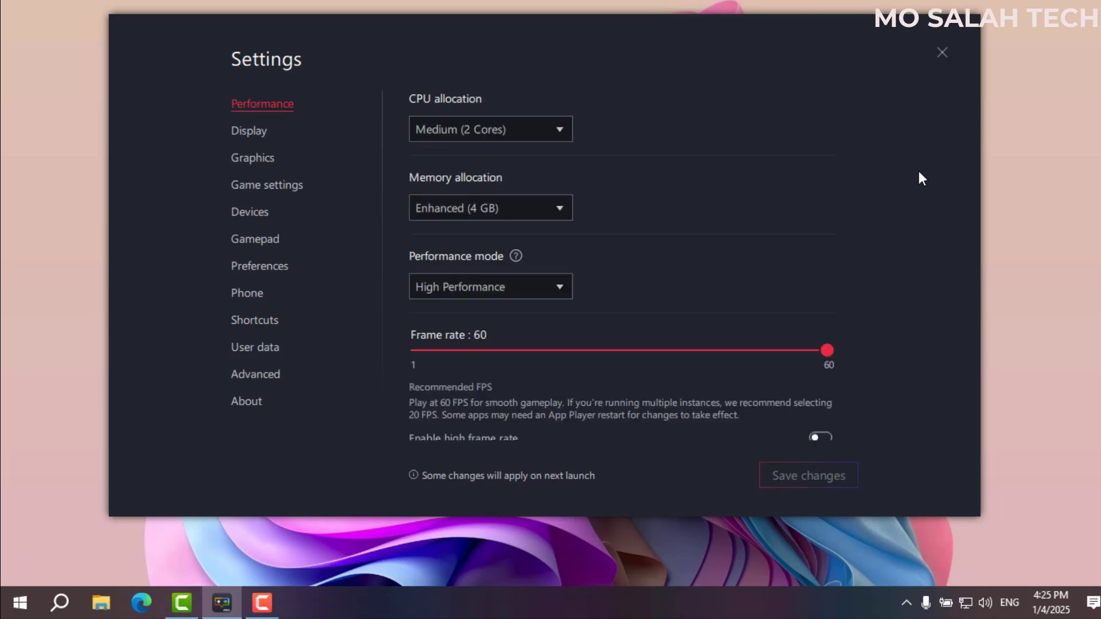
{"action": "left_click", "coordinate": [941, 53]}
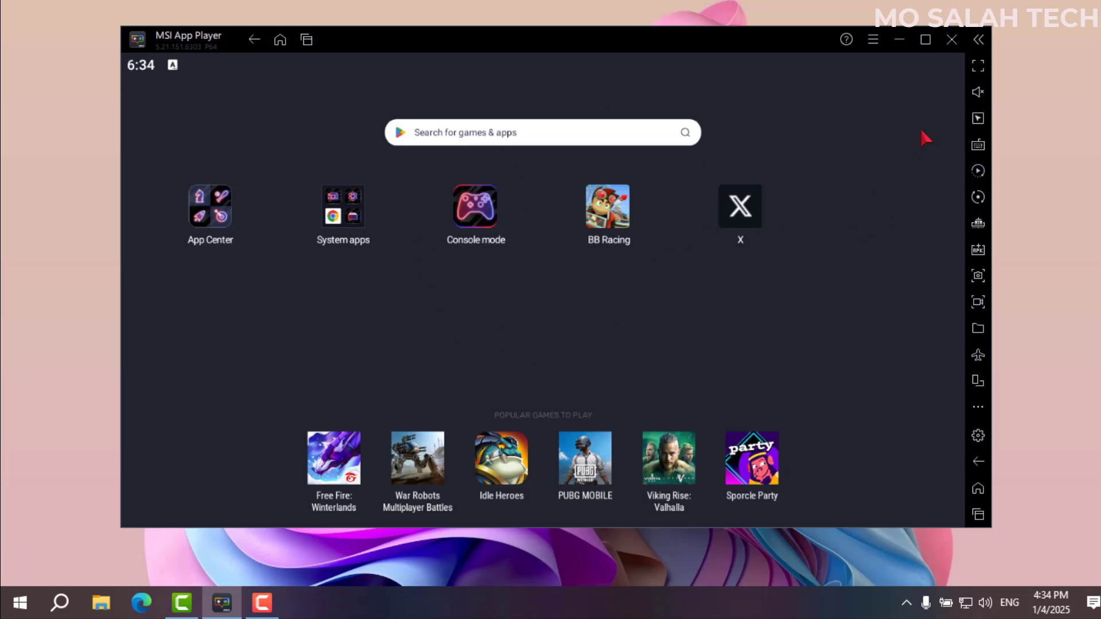
Minimize MSI App Player and launch Task Manager from the taskbar's right-click menu.
{"action": "left_click", "coordinate": [899, 39]}
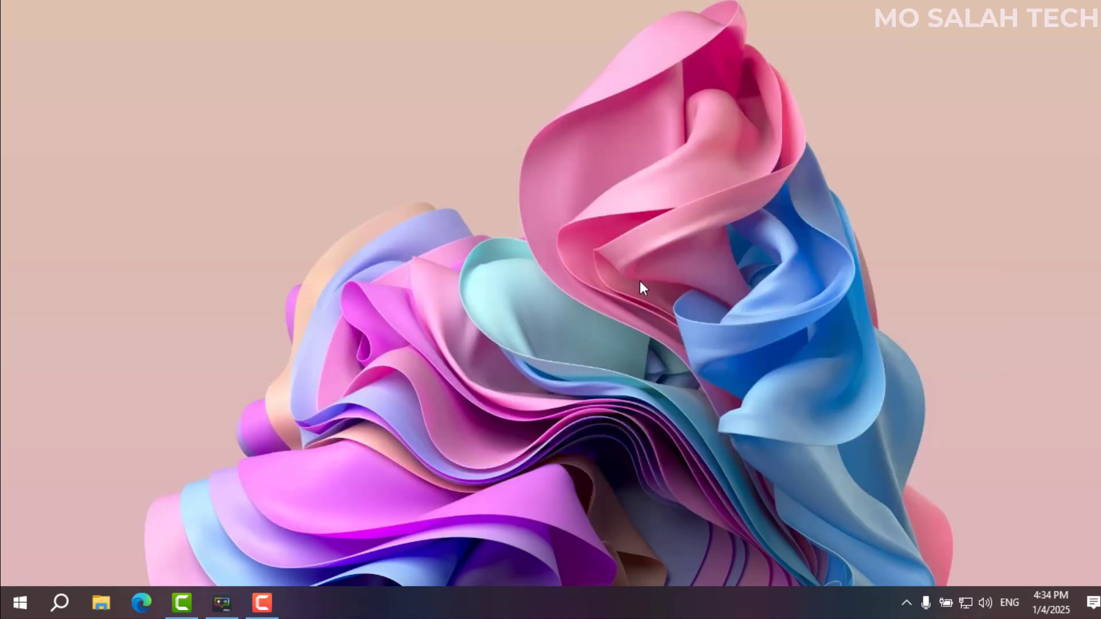
{"action": "right_click", "coordinate": [318, 599]}
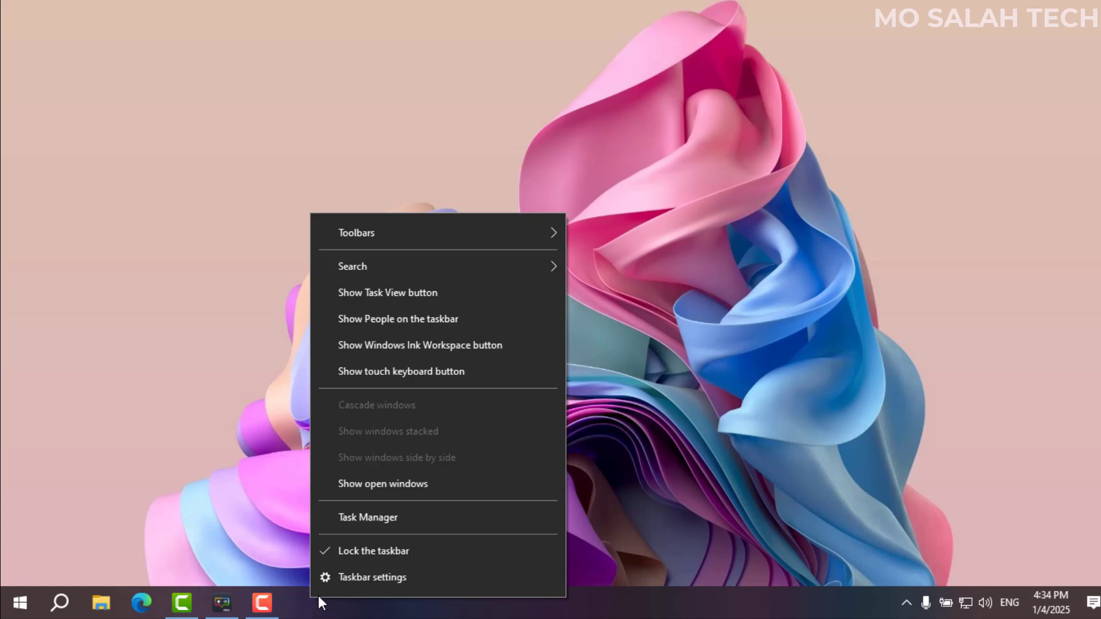
{"action": "left_click", "coordinate": [341, 519]}
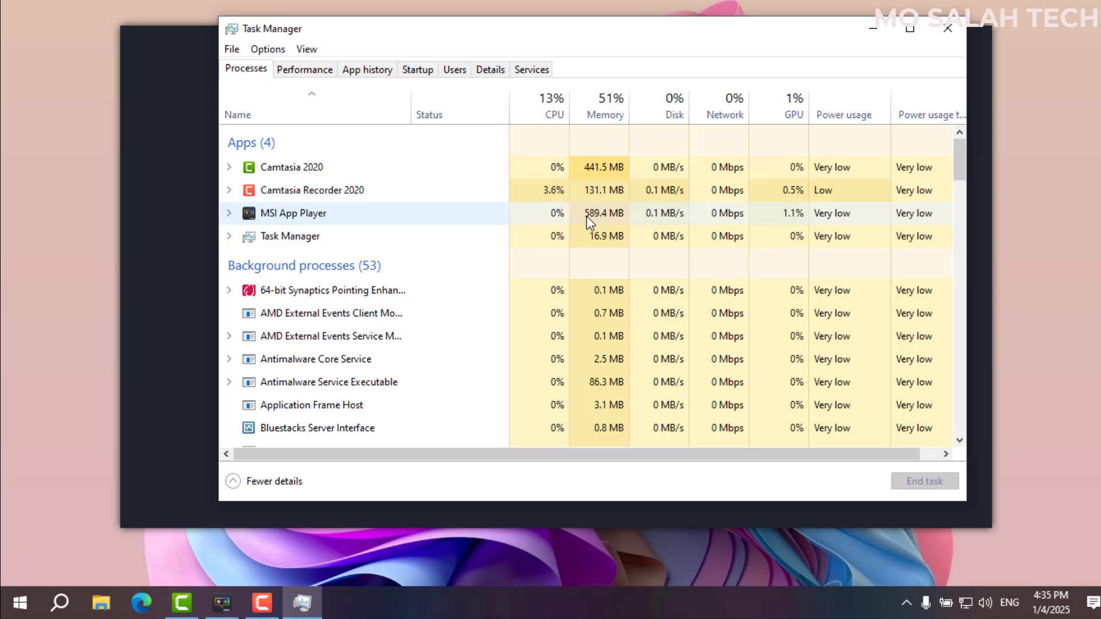
View the Startup apps list, return to Processes, and close Task Manager.
{"action": "left_click", "coordinate": [406, 70]}
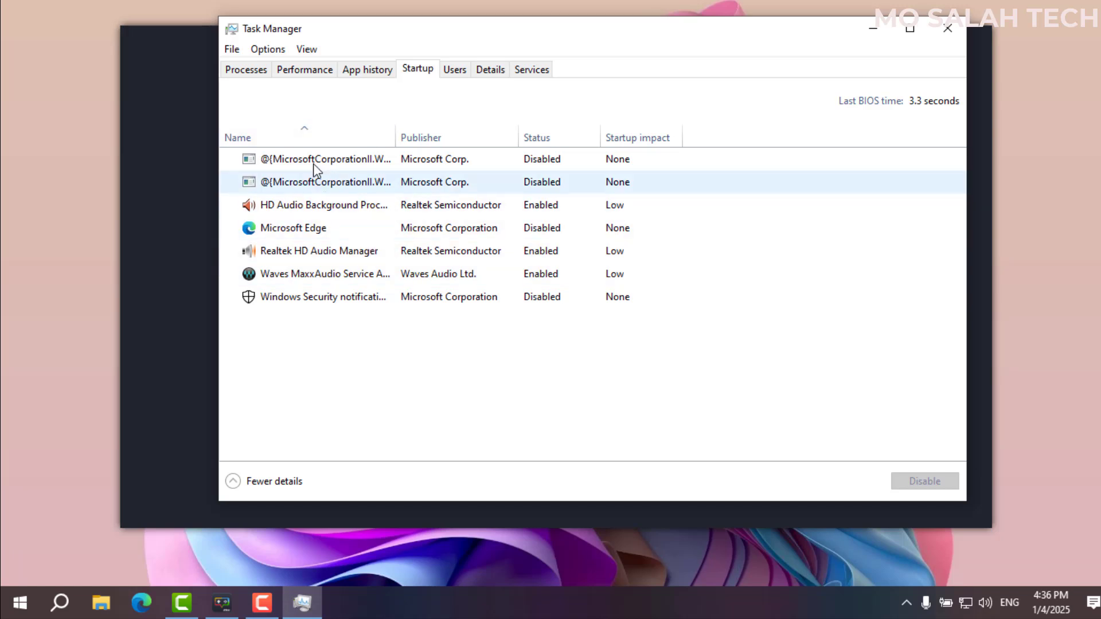
{"action": "left_click", "coordinate": [251, 70]}
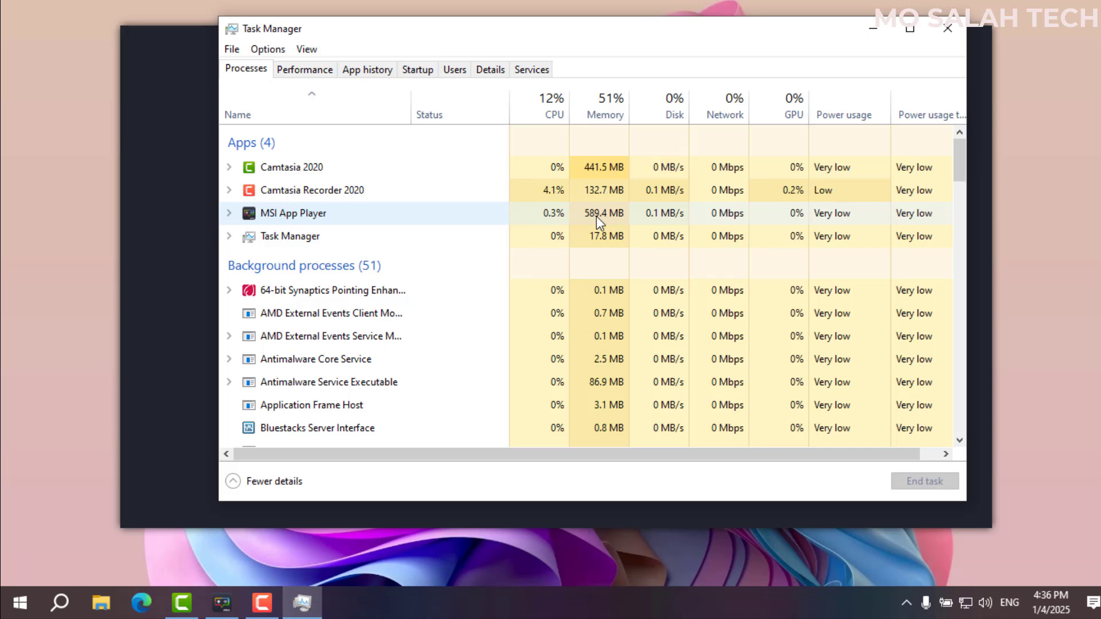
{"action": "left_click", "coordinate": [948, 28]}
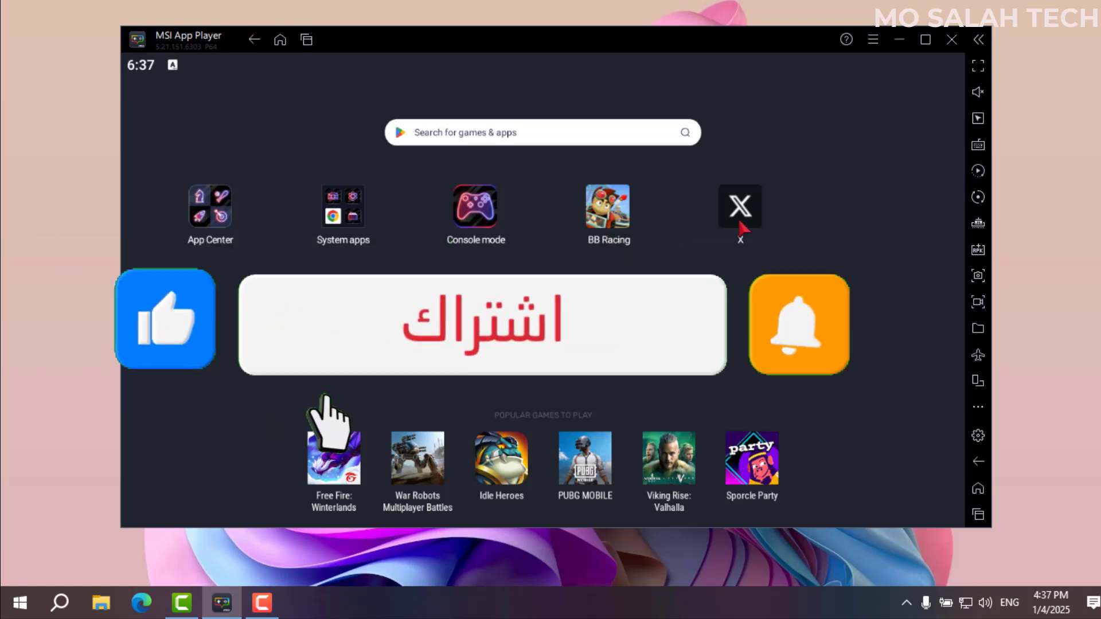
Launch the X app and open a post from its feed.
{"action": "left_click", "coordinate": [740, 207]}
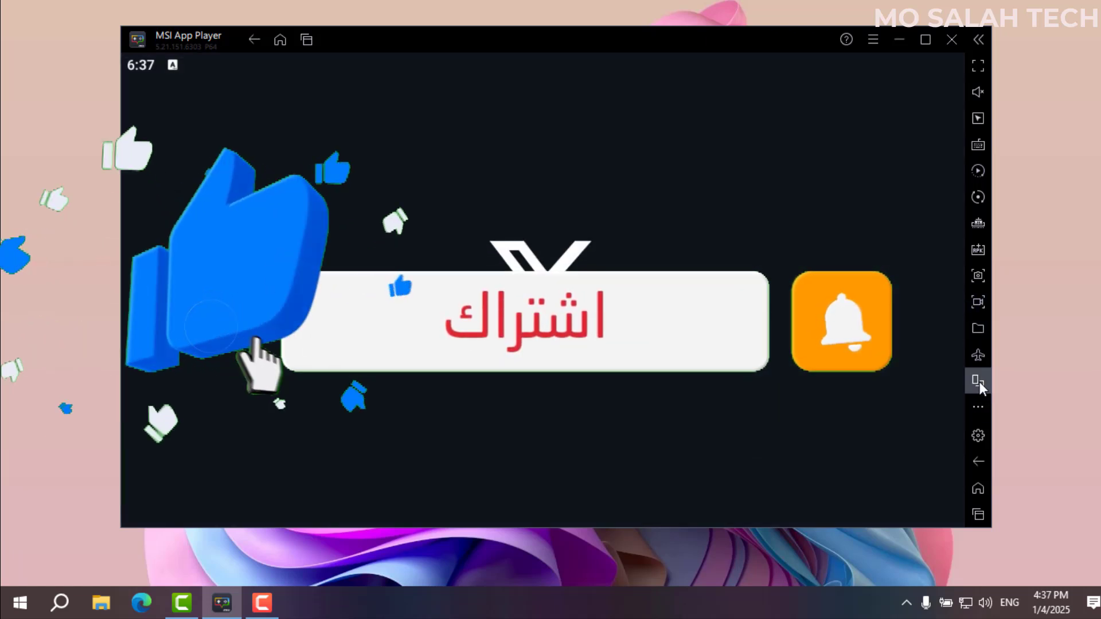
{"action": "mouse_move", "coordinate": [979, 381]}
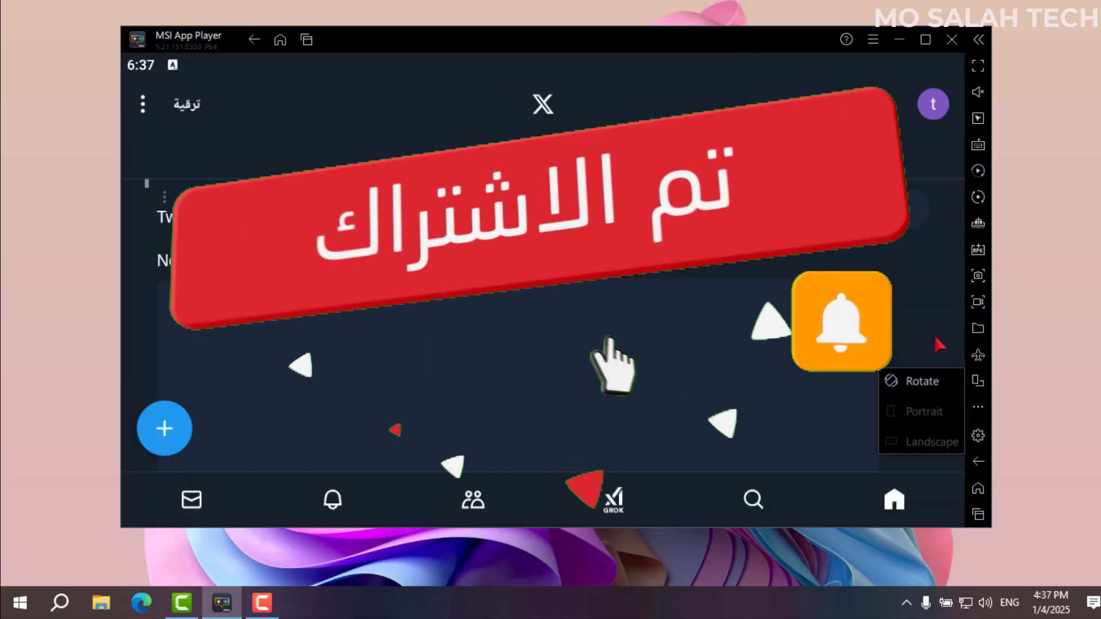
{"action": "left_click", "coordinate": [922, 268]}
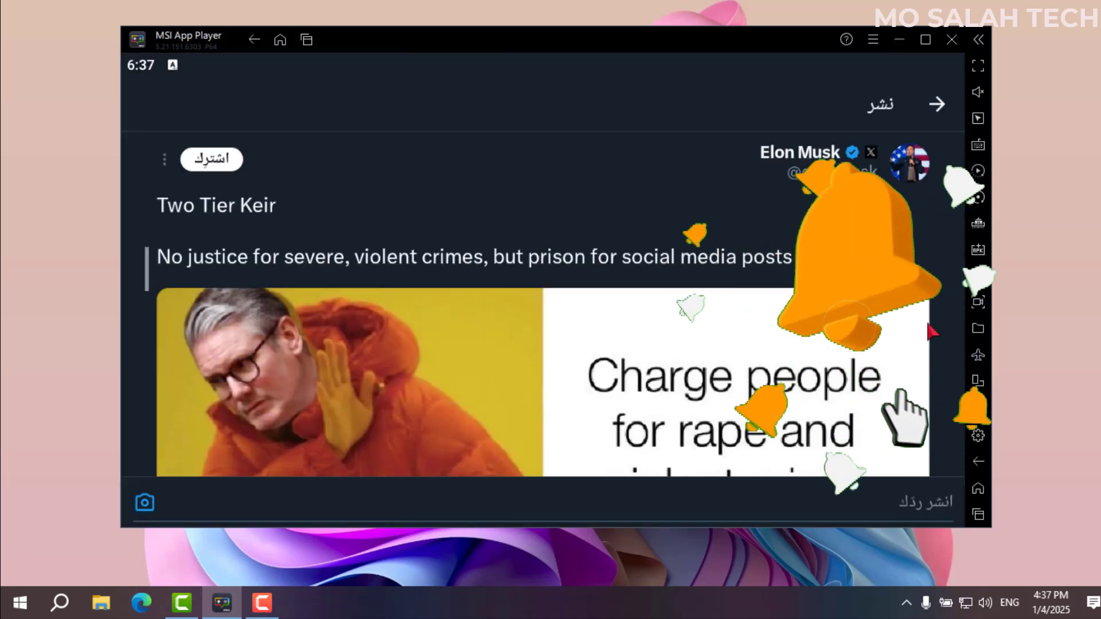
Switch the player to Portrait orientation, save and restart, then maximize the window.
{"action": "mouse_move", "coordinate": [975, 387]}
{"action": "left_click", "coordinate": [920, 406]}
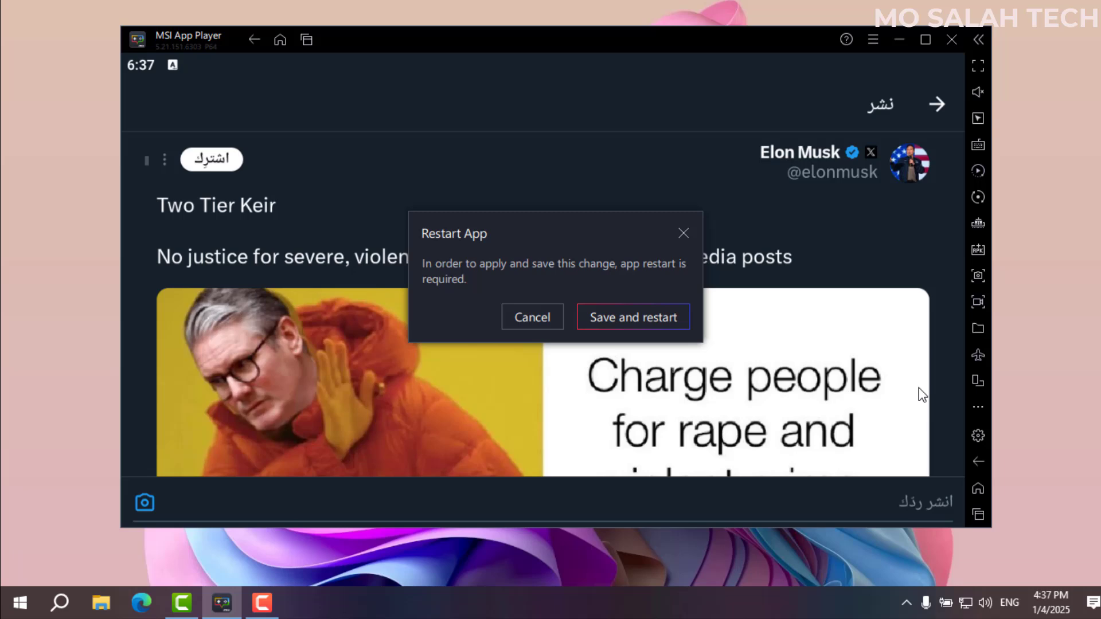
{"action": "left_click", "coordinate": [596, 317]}
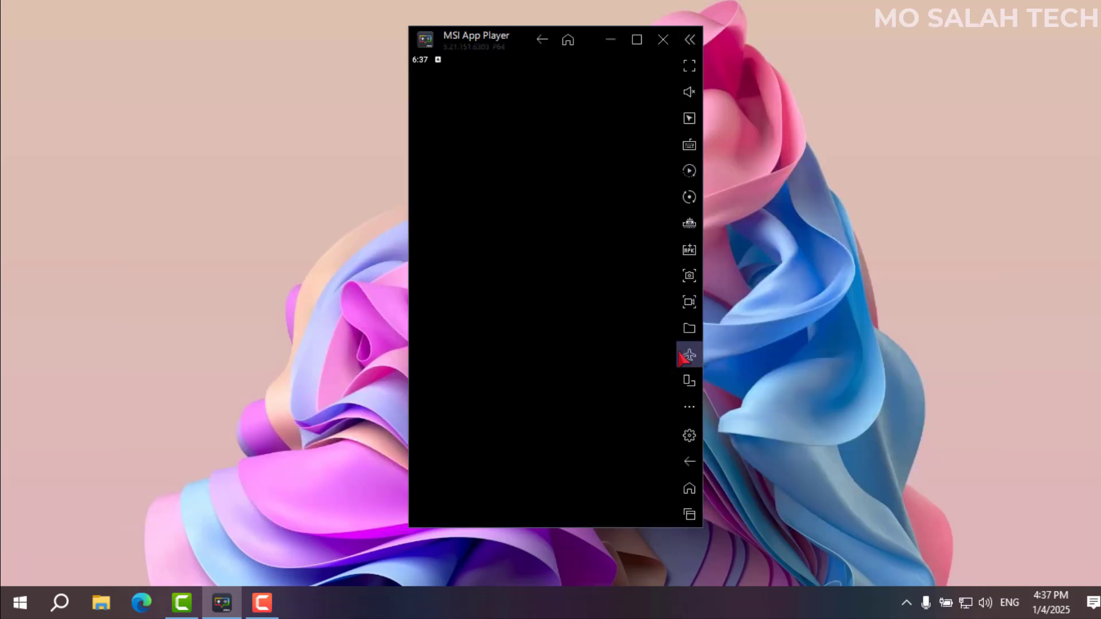
{"action": "left_click", "coordinate": [637, 39]}
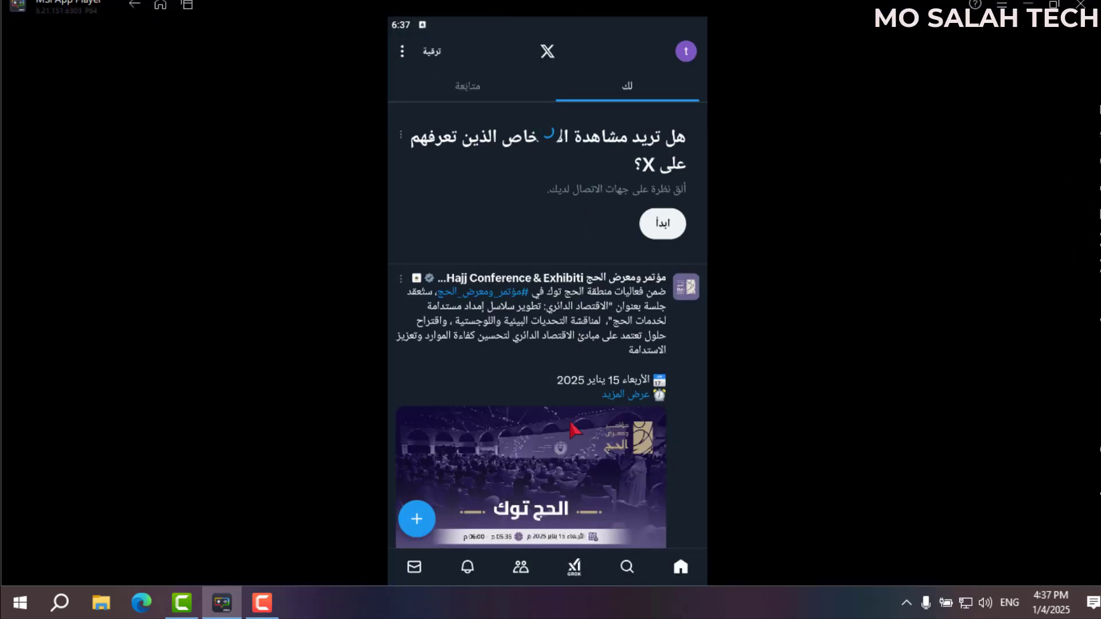